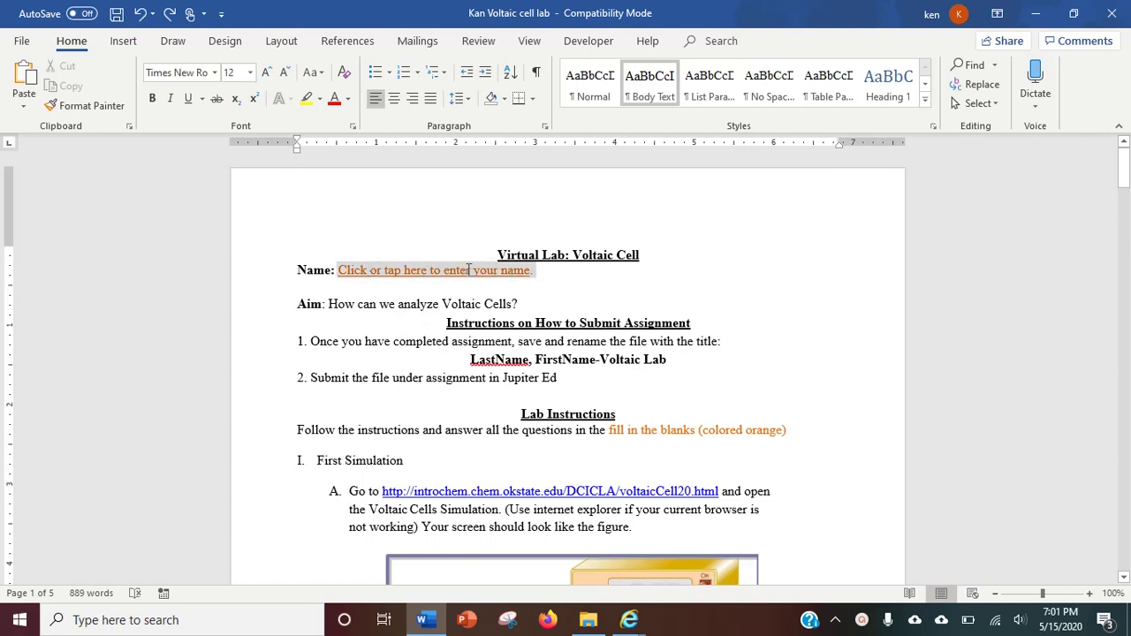
click(469, 269)
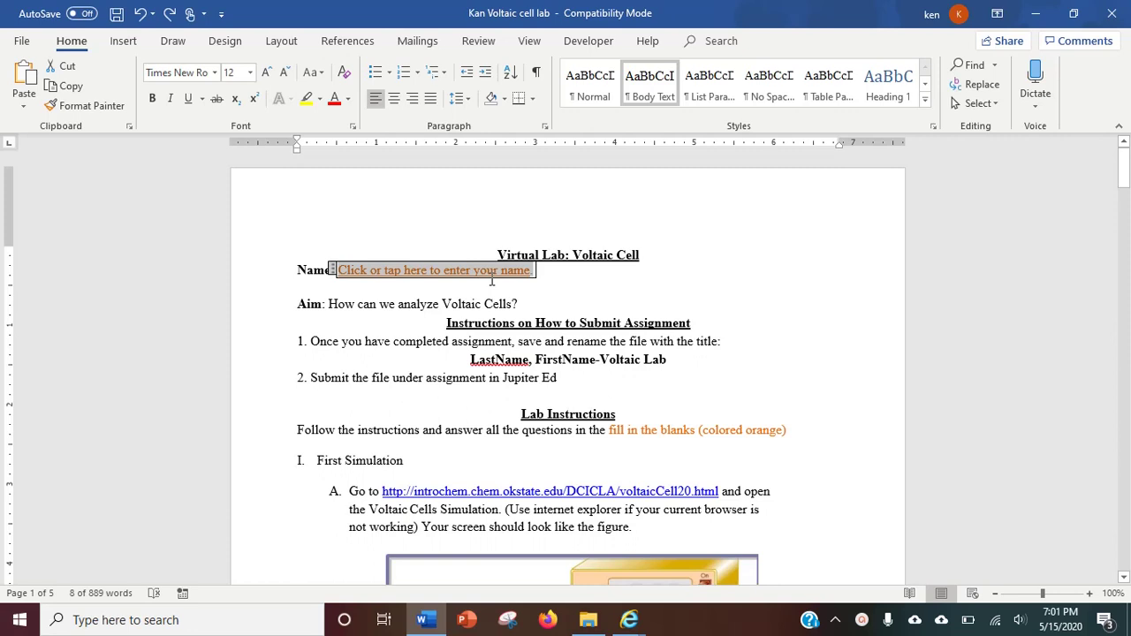
text(Kan)
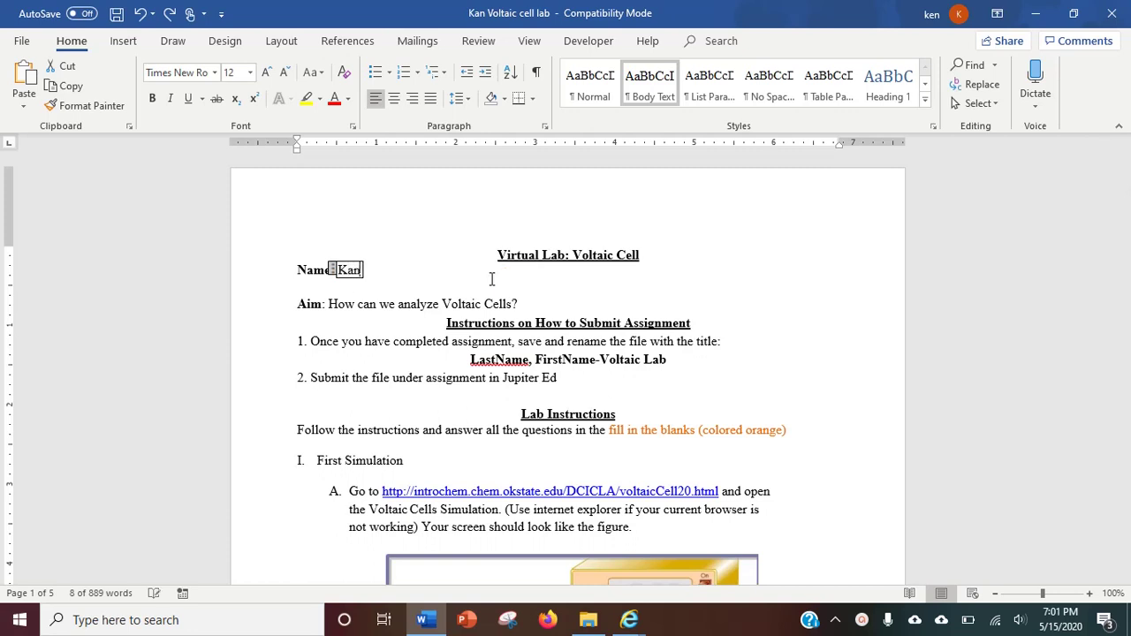
click(482, 323)
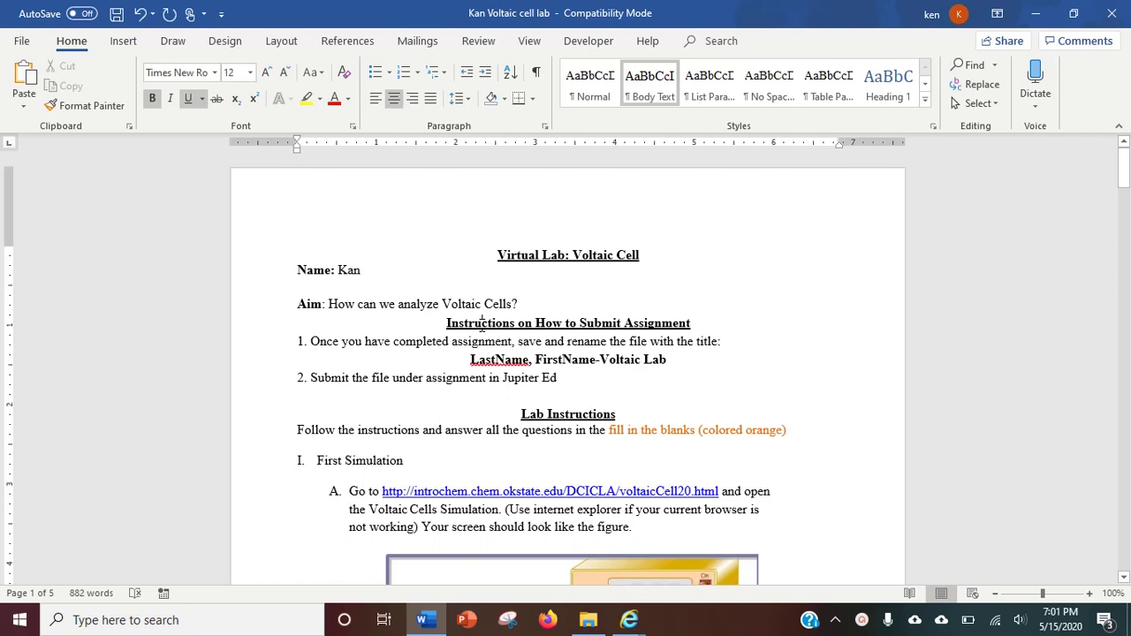
click(349, 272)
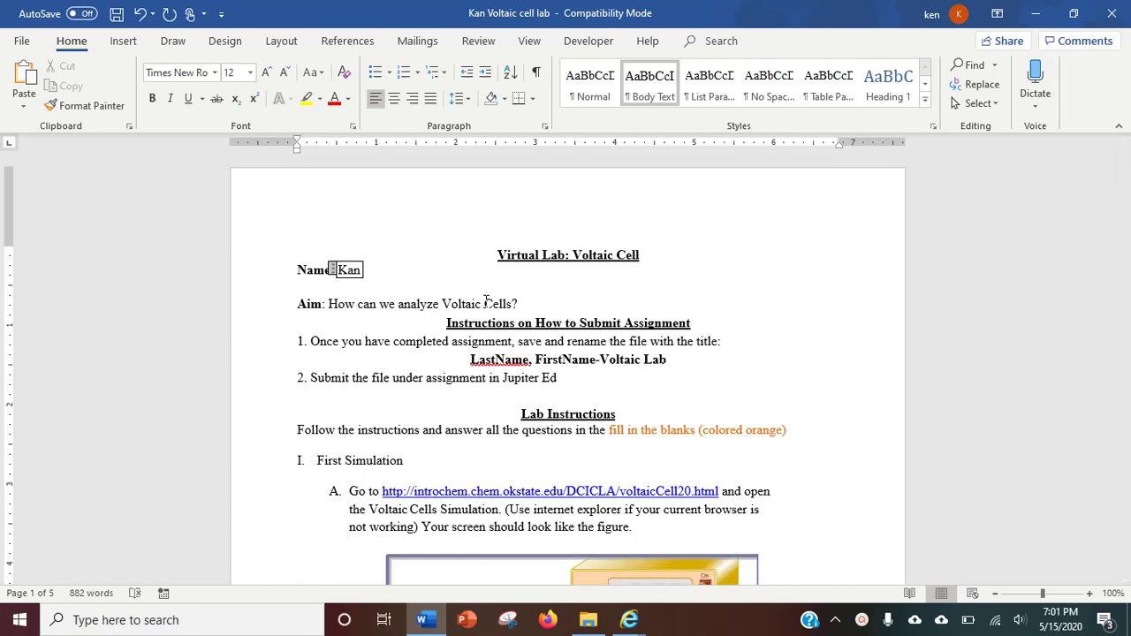
key(BackSpace)
key(BackSpace)
key(BackSpace)
click(482, 341)
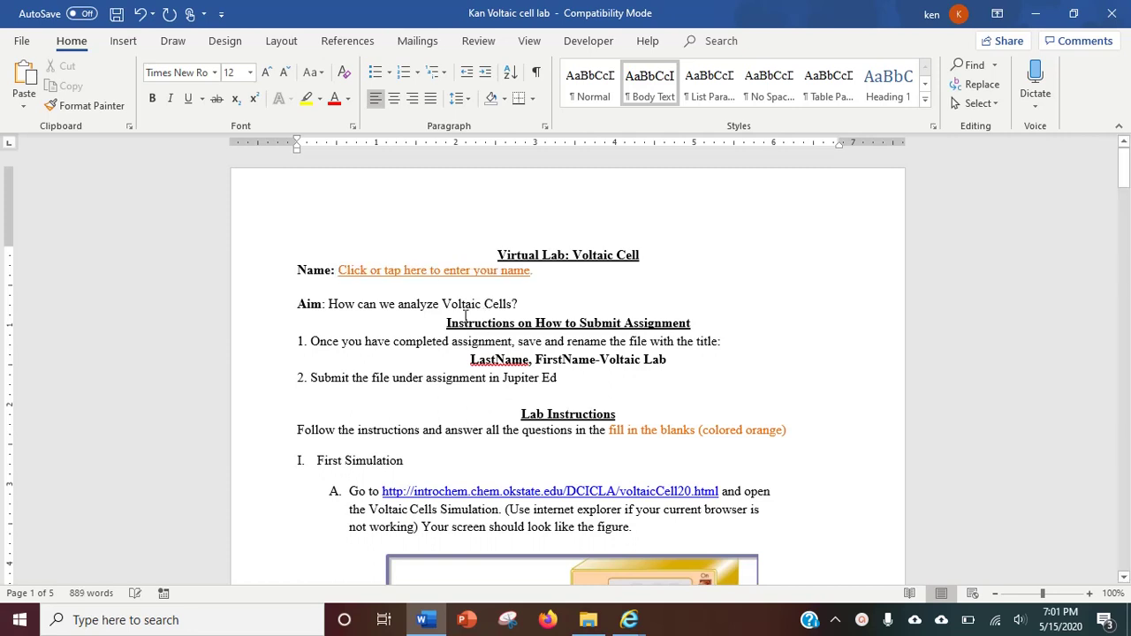
Fill in the Name field with the student's last name and color that text dark red.
click(449, 272)
text(Kan)
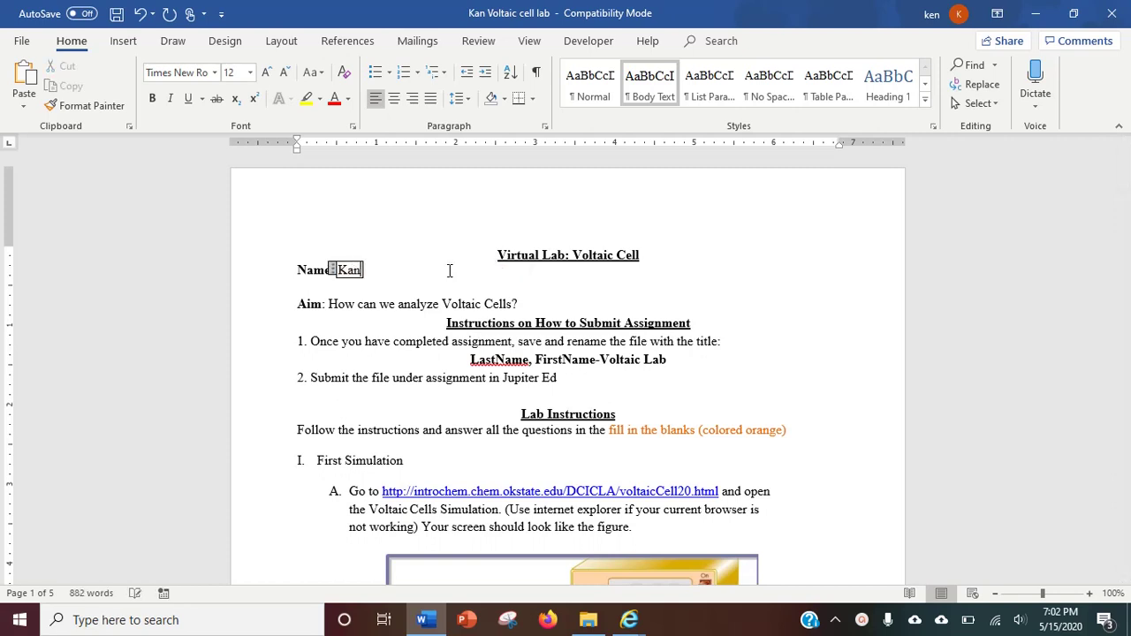
double_click(343, 271)
click(334, 98)
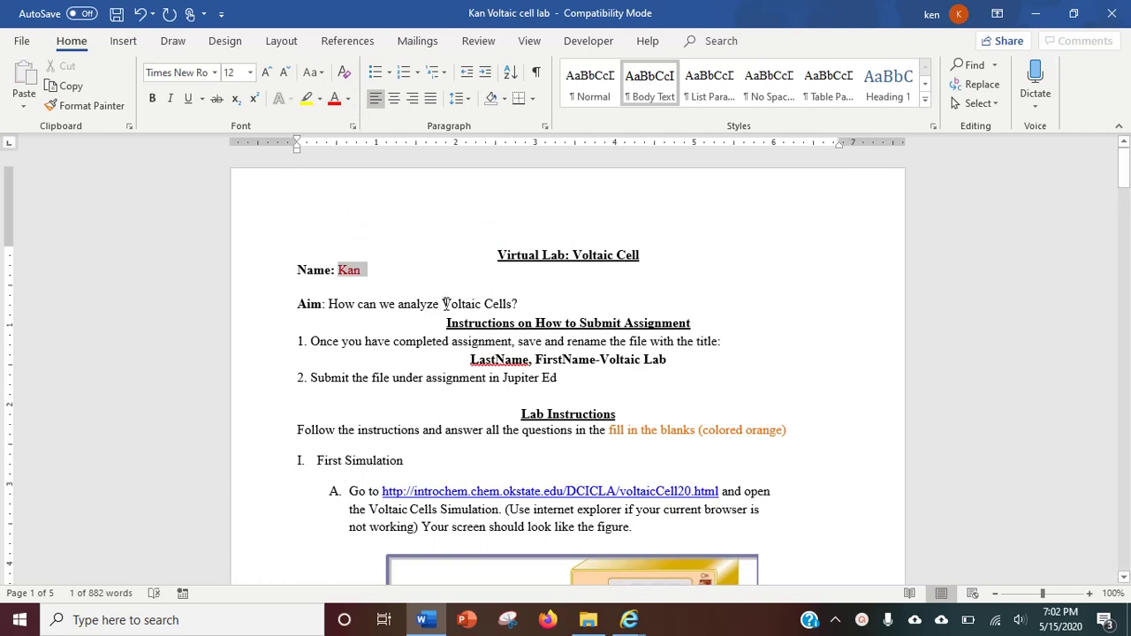
Review the First Simulation instructions and the matching voltaic cell page in Internet Explorer, up to part B in the Word document.
scroll(459, 314, down, 5)
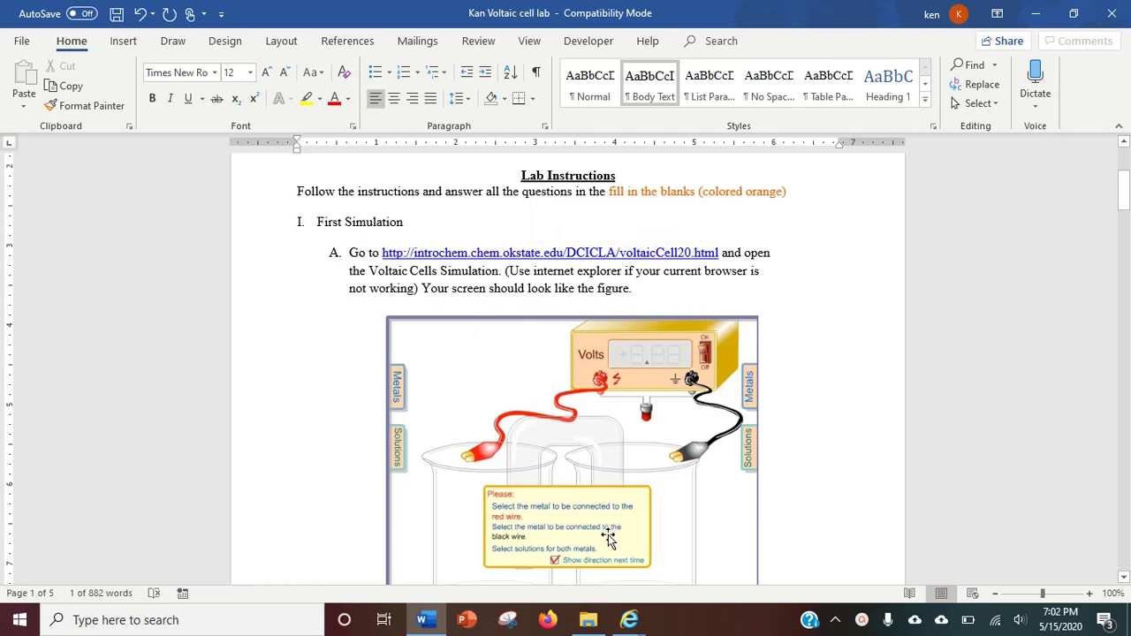
mouse_move(630, 620)
click(531, 548)
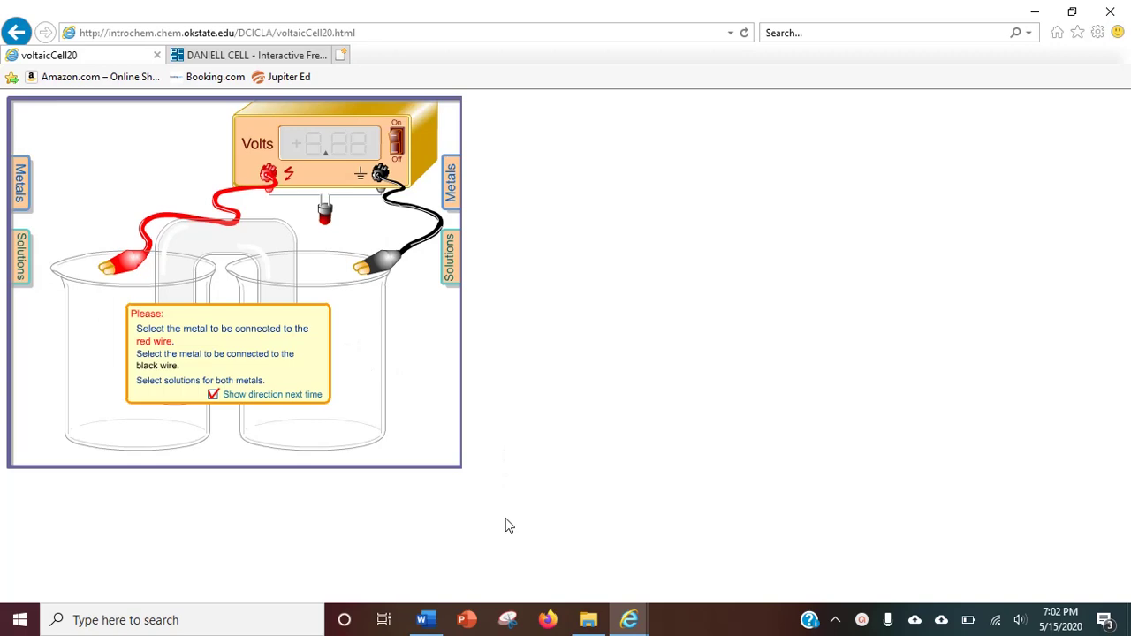
click(422, 620)
scroll(456, 429, down, 15)
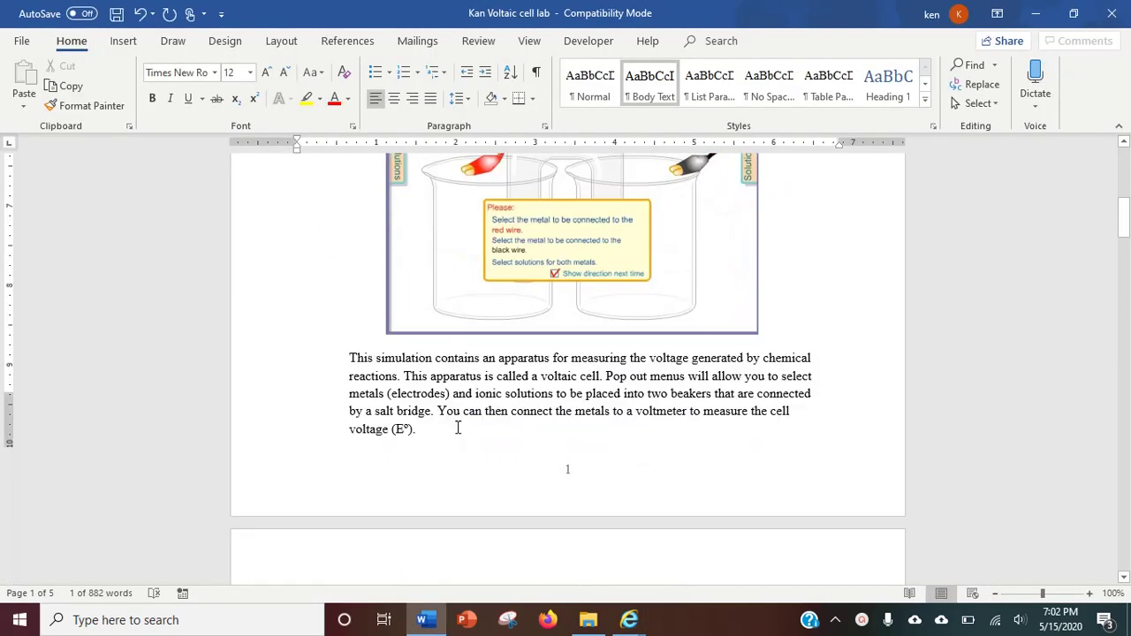
scroll(456, 429, down, 1)
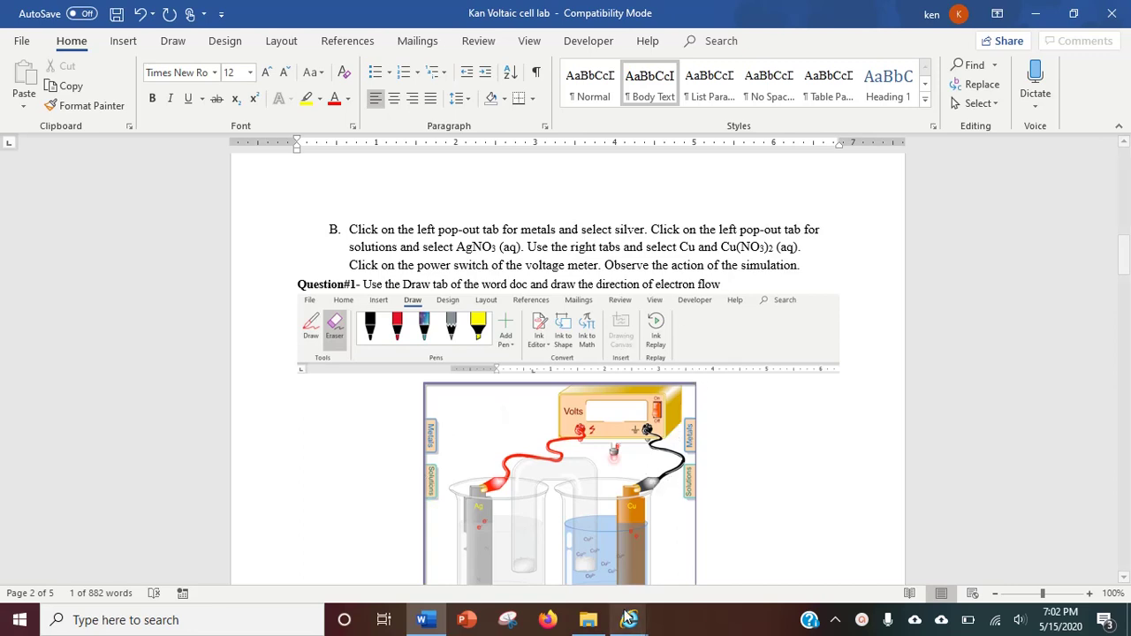
In the Internet Explorer simulation, connect silver to the red wire and fill its beaker with 1.0M AgNO3.
mouse_move(629, 623)
click(537, 543)
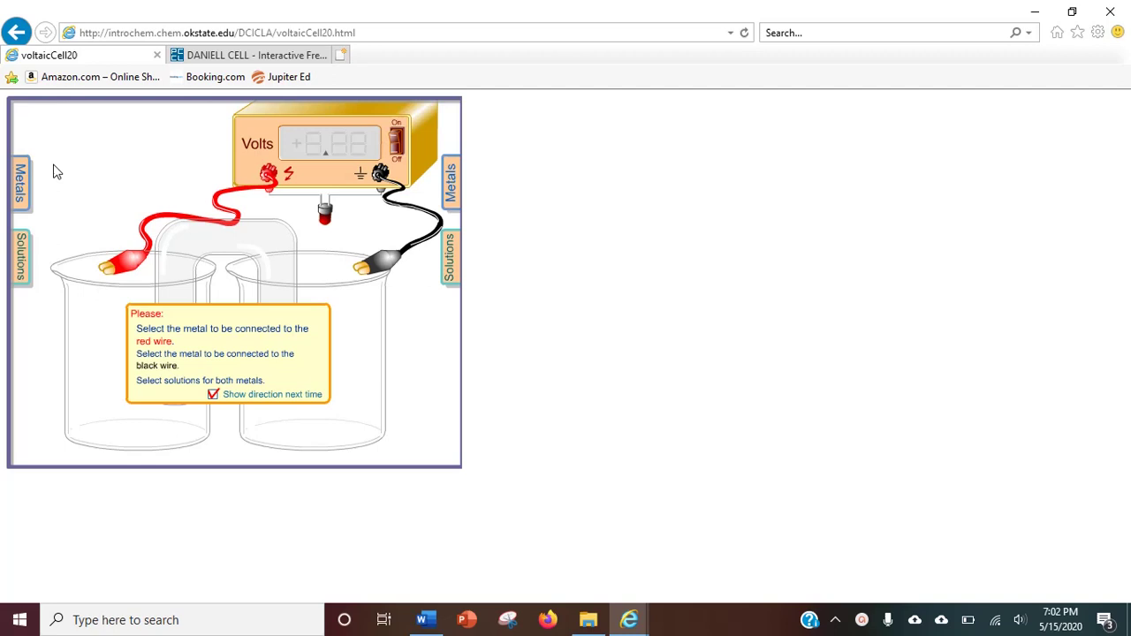
click(21, 176)
click(43, 164)
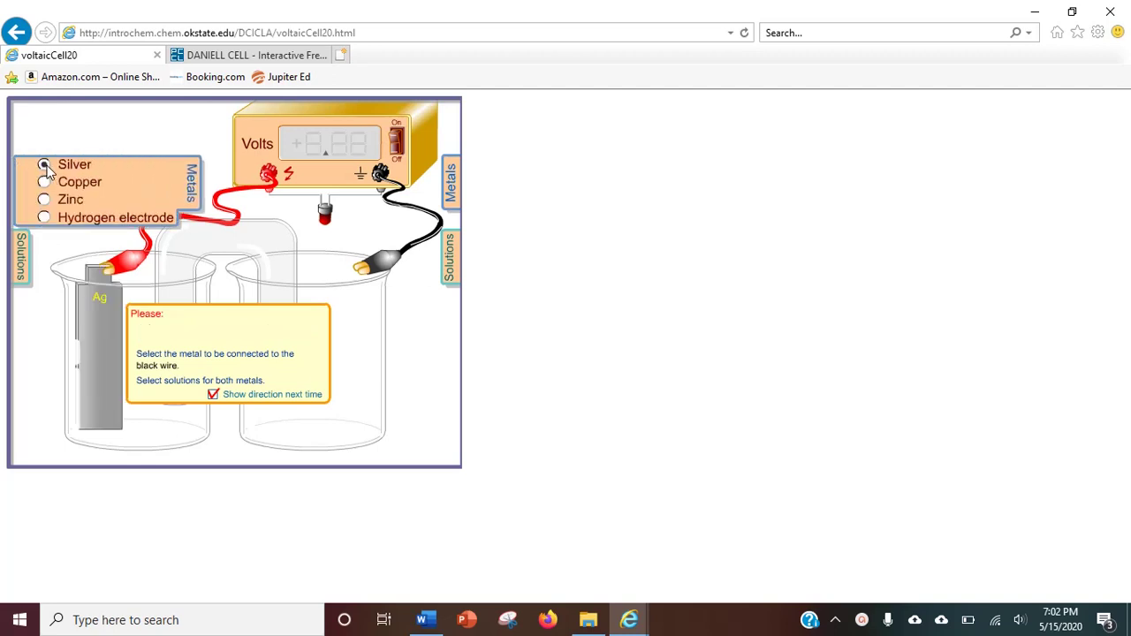
click(22, 256)
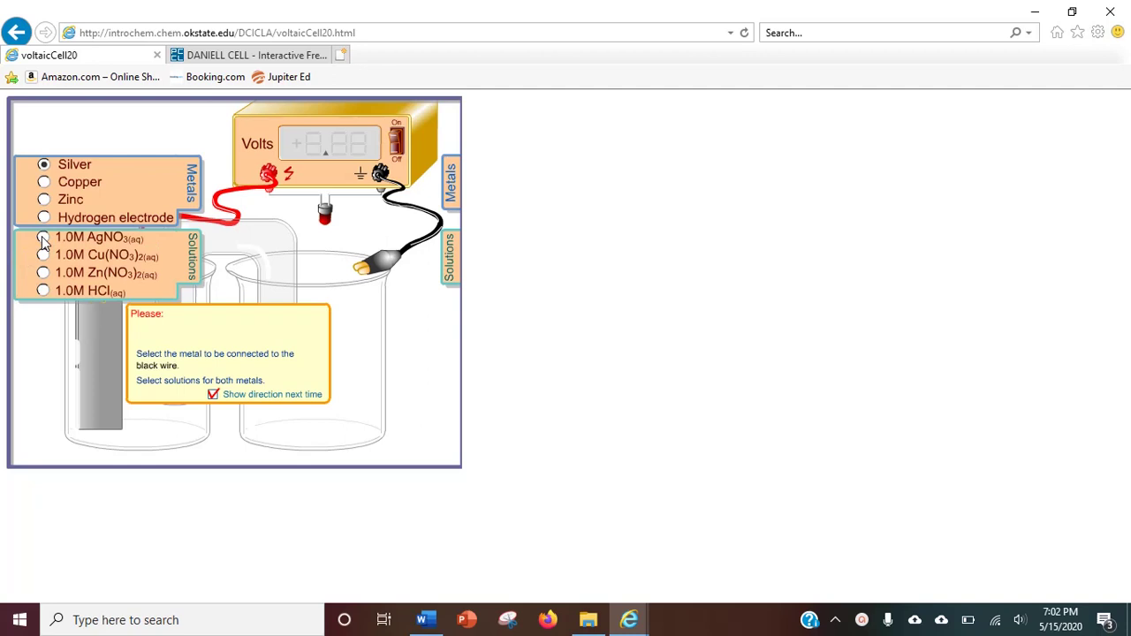
click(43, 239)
Connect copper to the black wire and fill its beaker with 1.0M Cu(NO3)2.
click(454, 184)
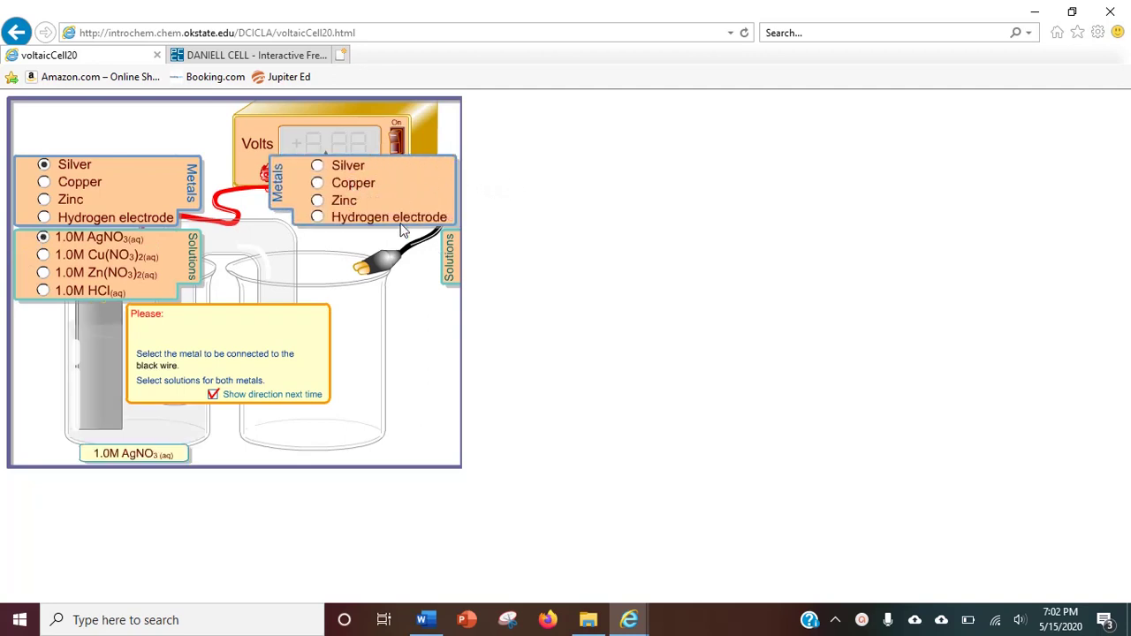
click(317, 183)
click(446, 252)
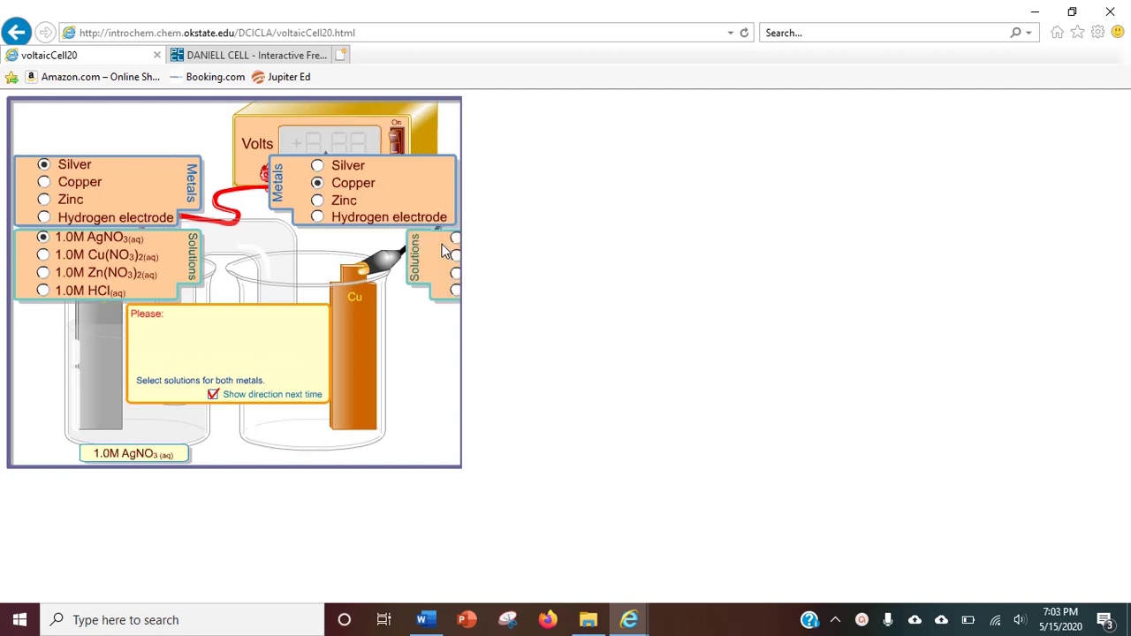
click(318, 257)
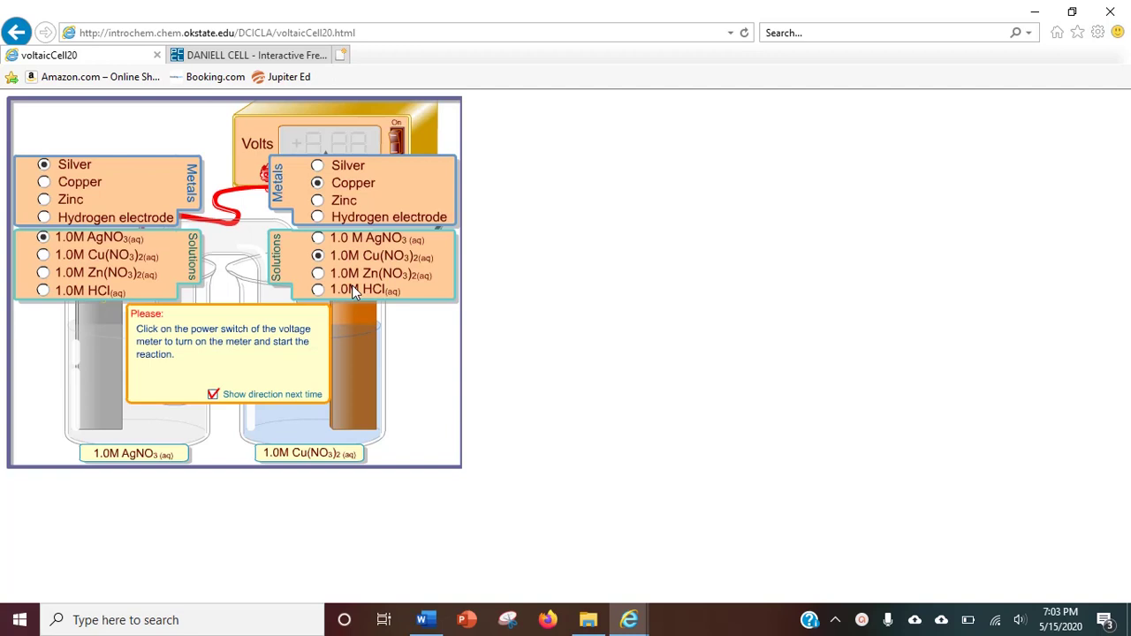
Switch on the voltage meter to run the reaction, then switch it off to reset the experiment.
click(396, 141)
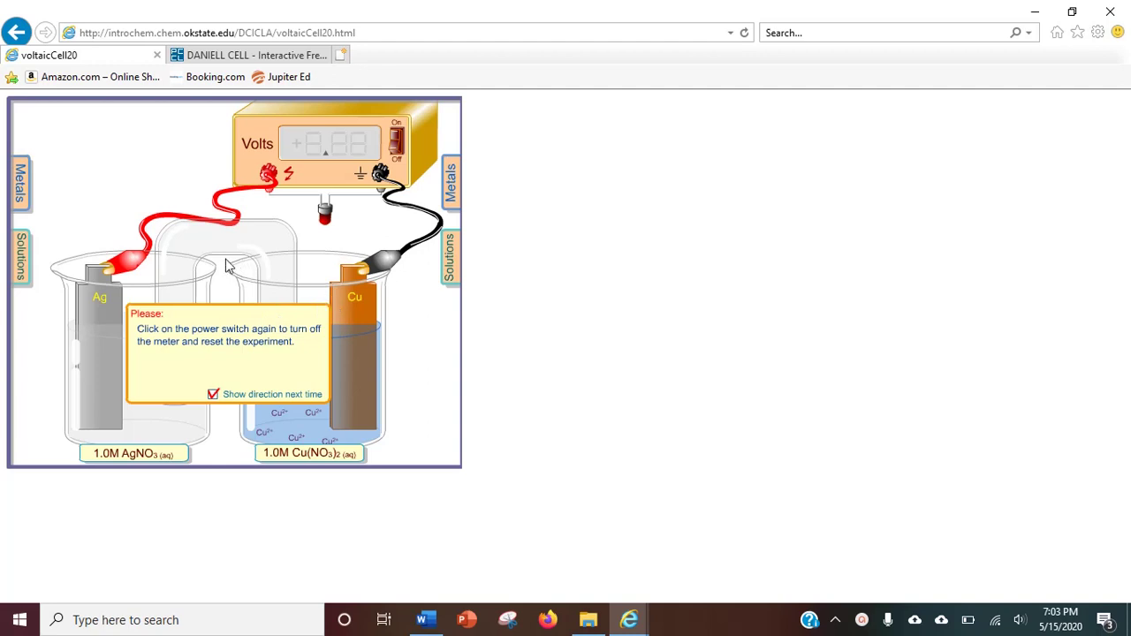
click(397, 151)
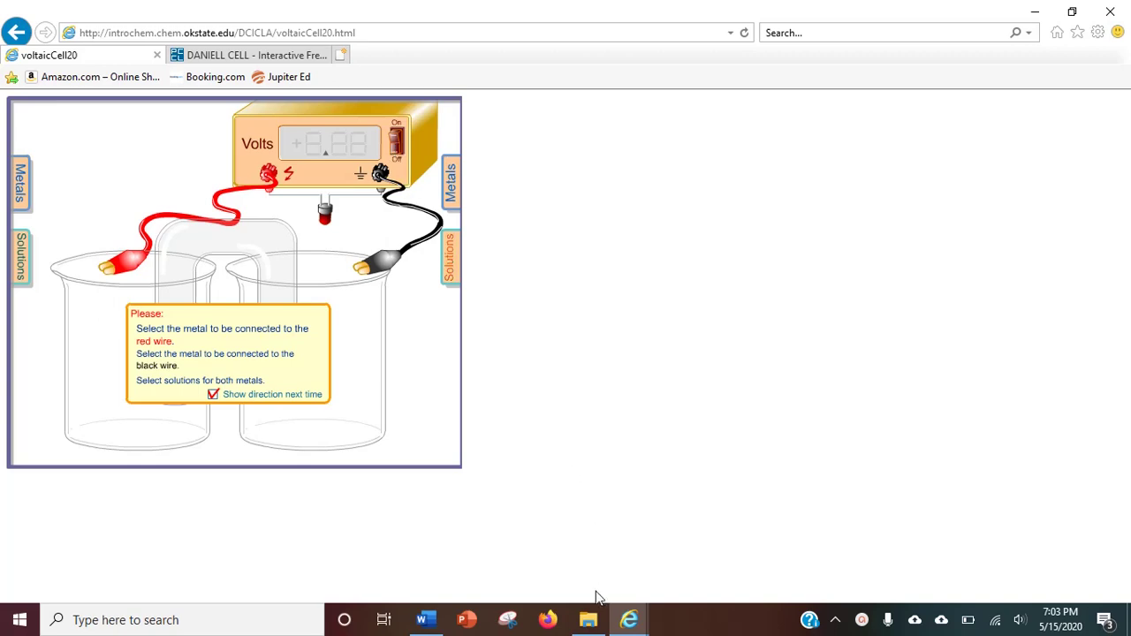
In the Word document's Question#1 figure, draw a thick green arrow from the copper electrode's black wire over the voltmeter to the silver electrode's red wire.
click(427, 620)
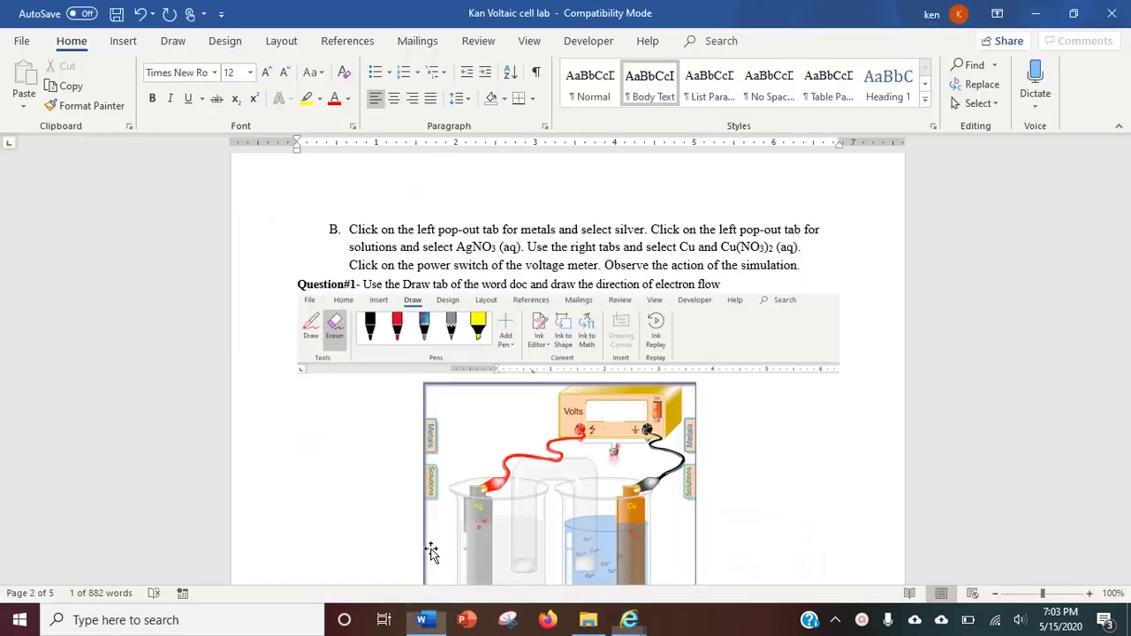
scroll(486, 434, down, 2)
scroll(486, 434, up, 2)
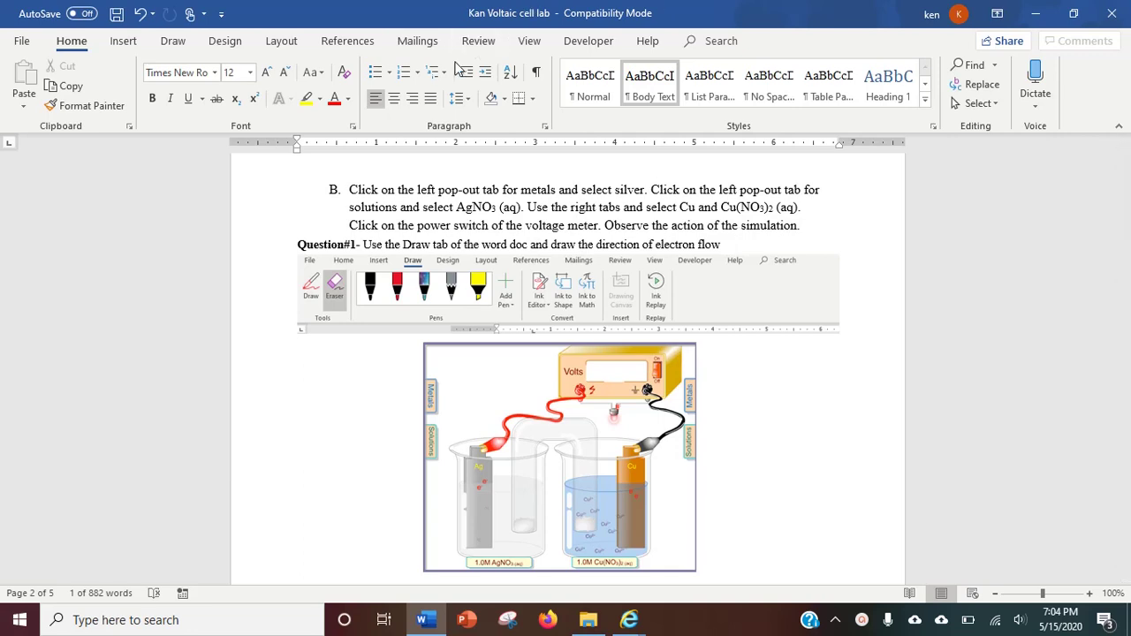
click(173, 41)
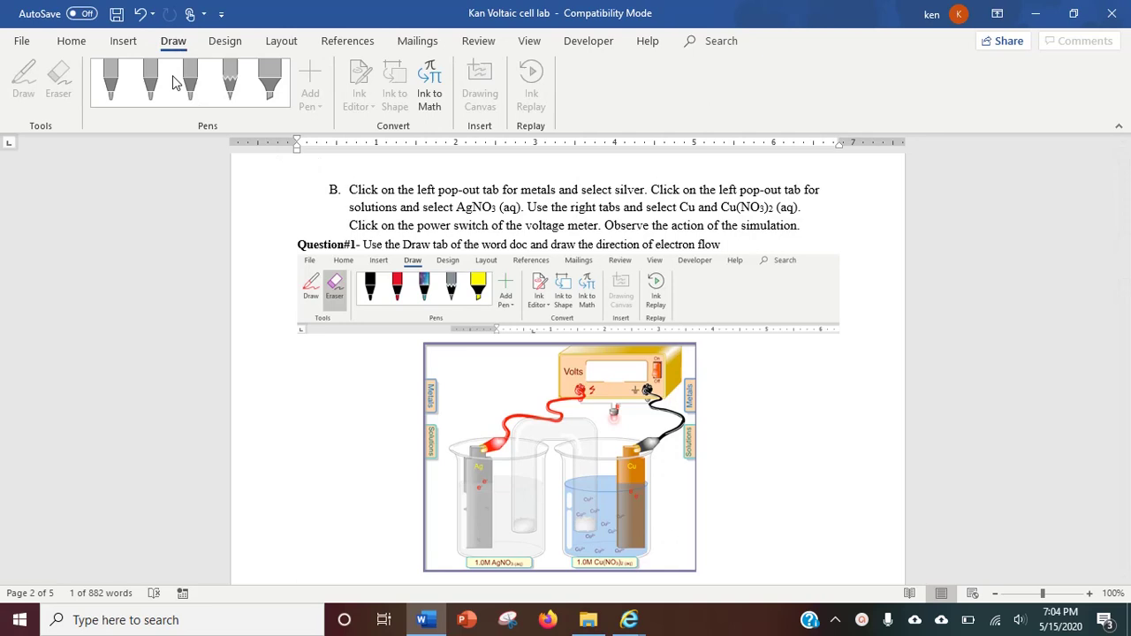
click(484, 391)
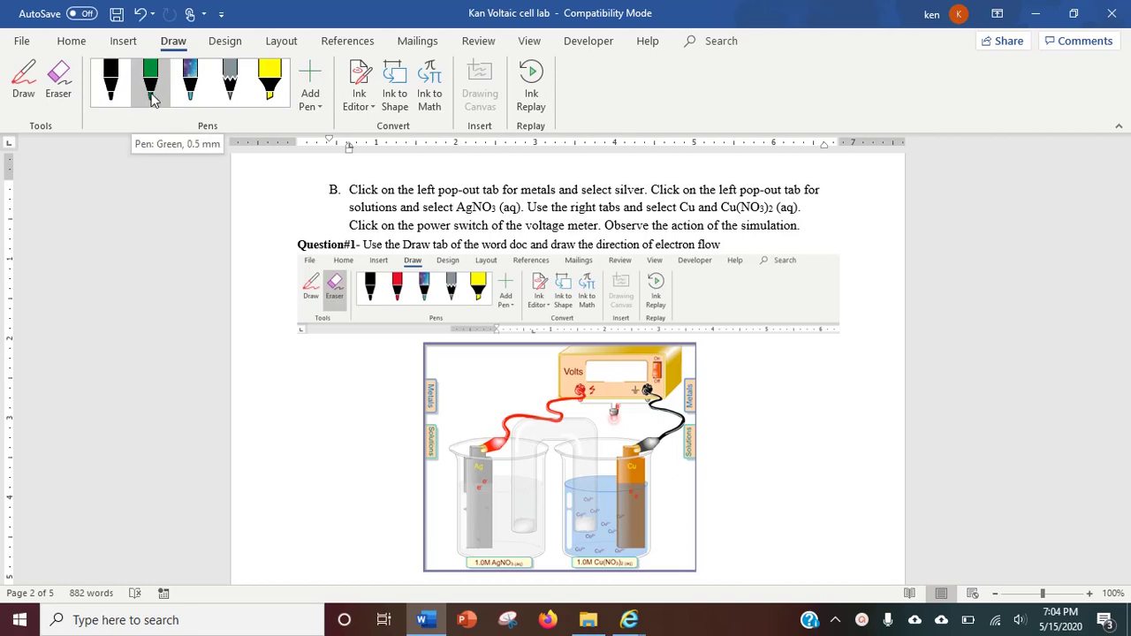
click(152, 97)
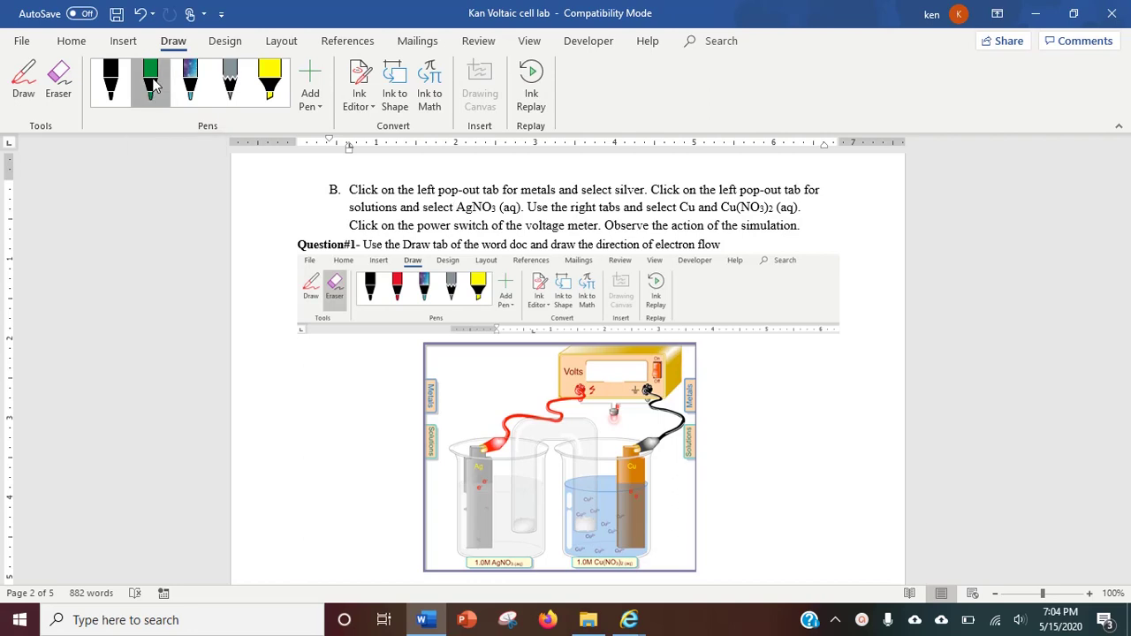
click(164, 102)
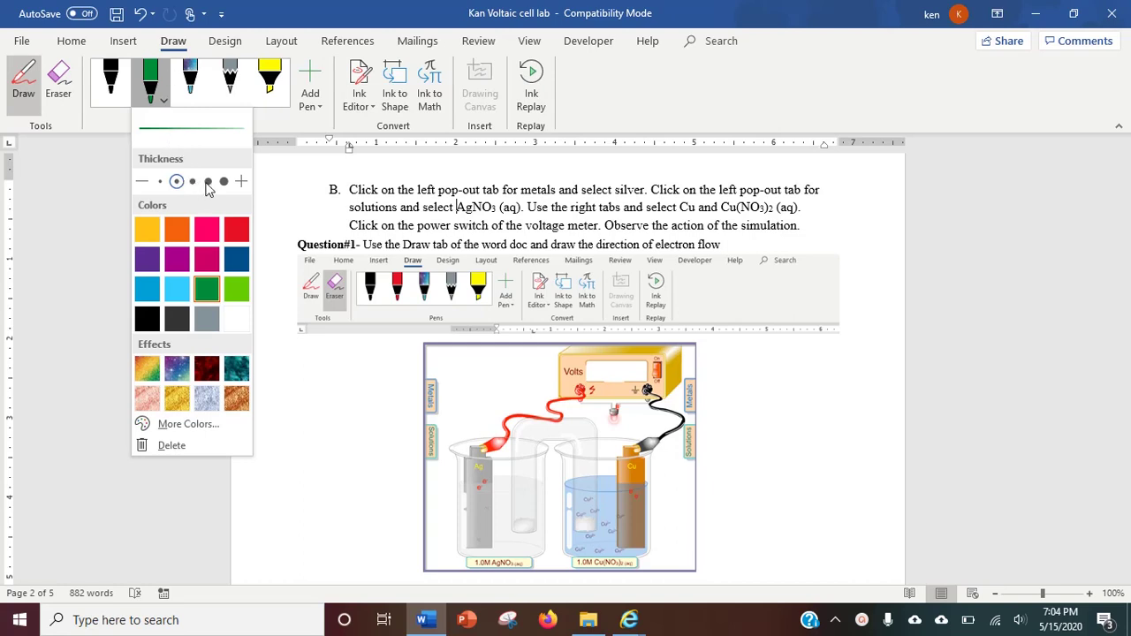
click(208, 182)
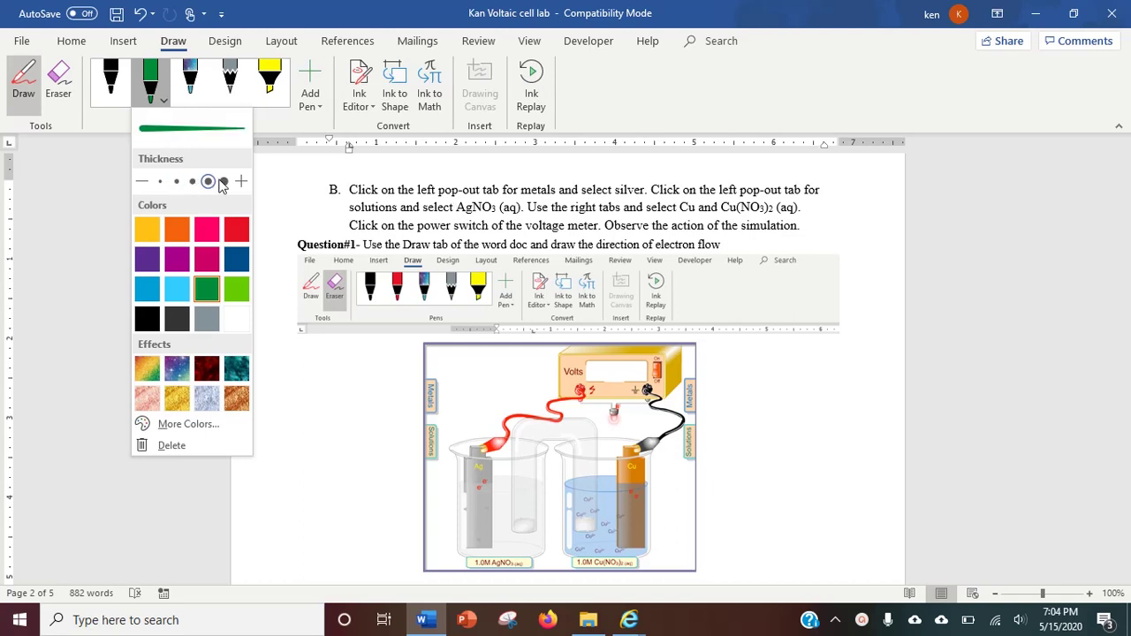
click(165, 96)
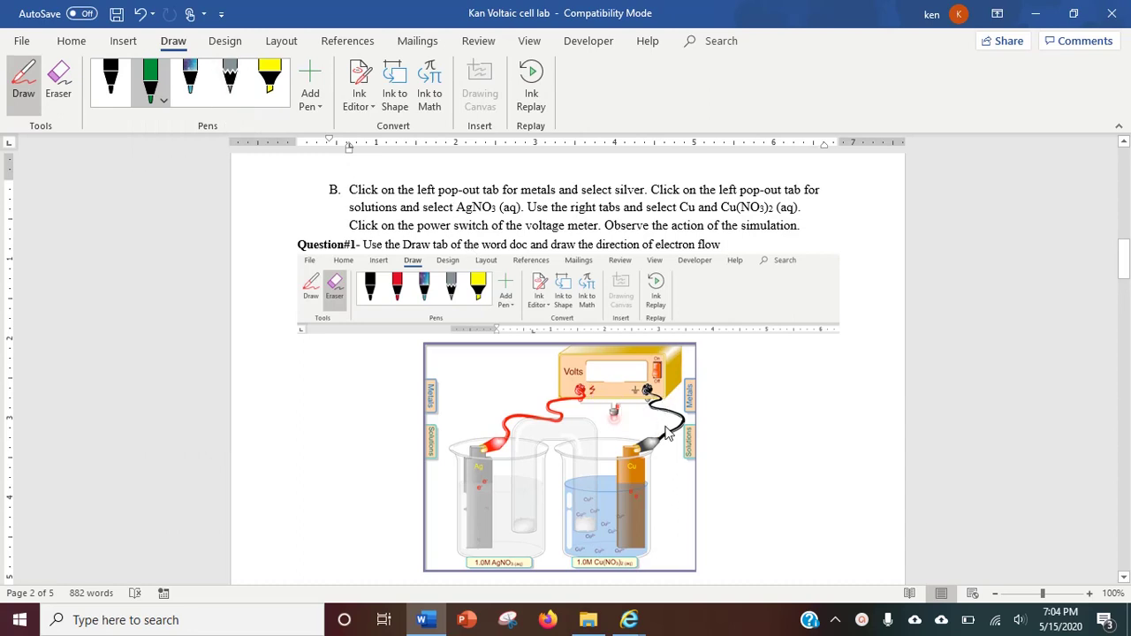
mouse_move(667, 433)
mouse_down()
mouse_move(640, 386)
mouse_move(564, 391)
mouse_move(517, 413)
mouse_move(541, 416)
mouse_up()
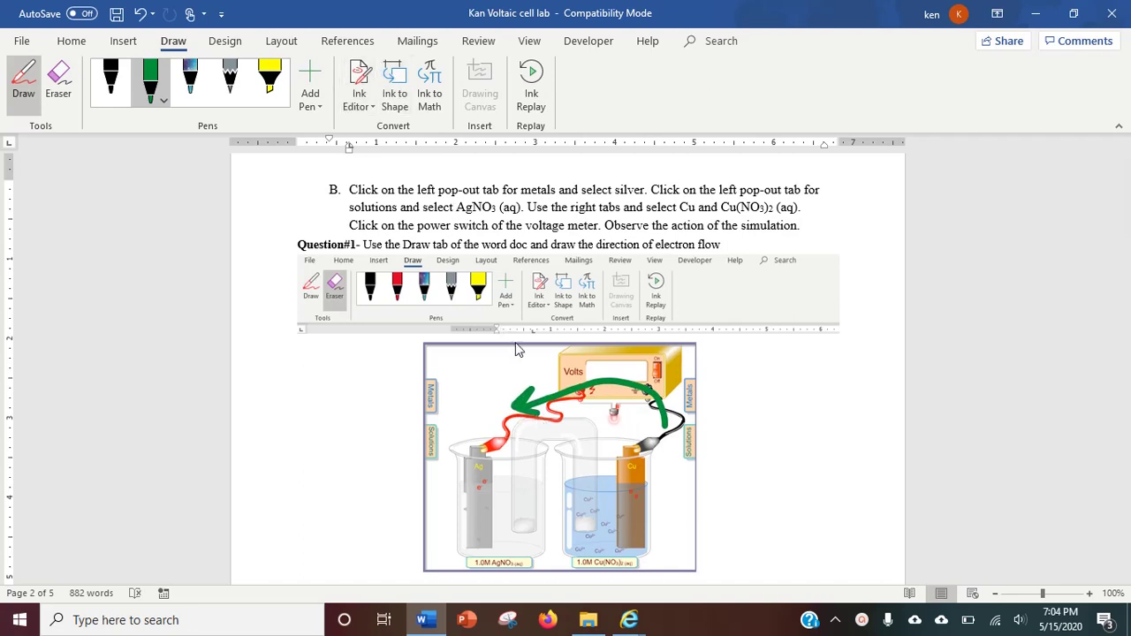
click(23, 93)
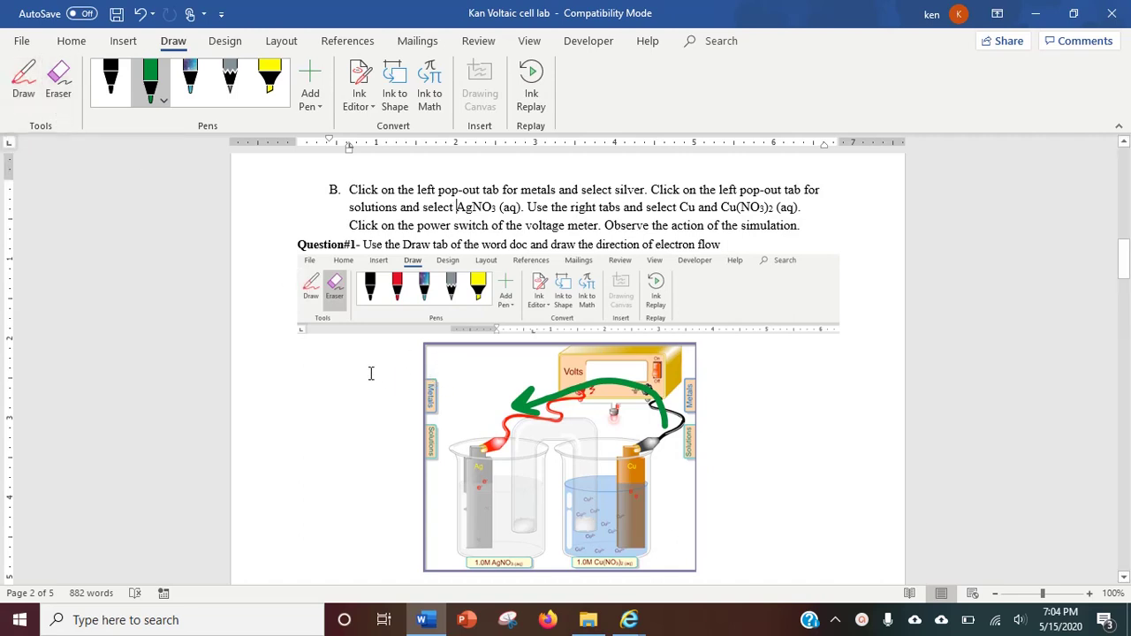
After reviewing Questions 2 to 6, return to the Internet Explorer simulation and set the red-wire side to silver in 1.0M AgNO3.
scroll(373, 374, down, 5)
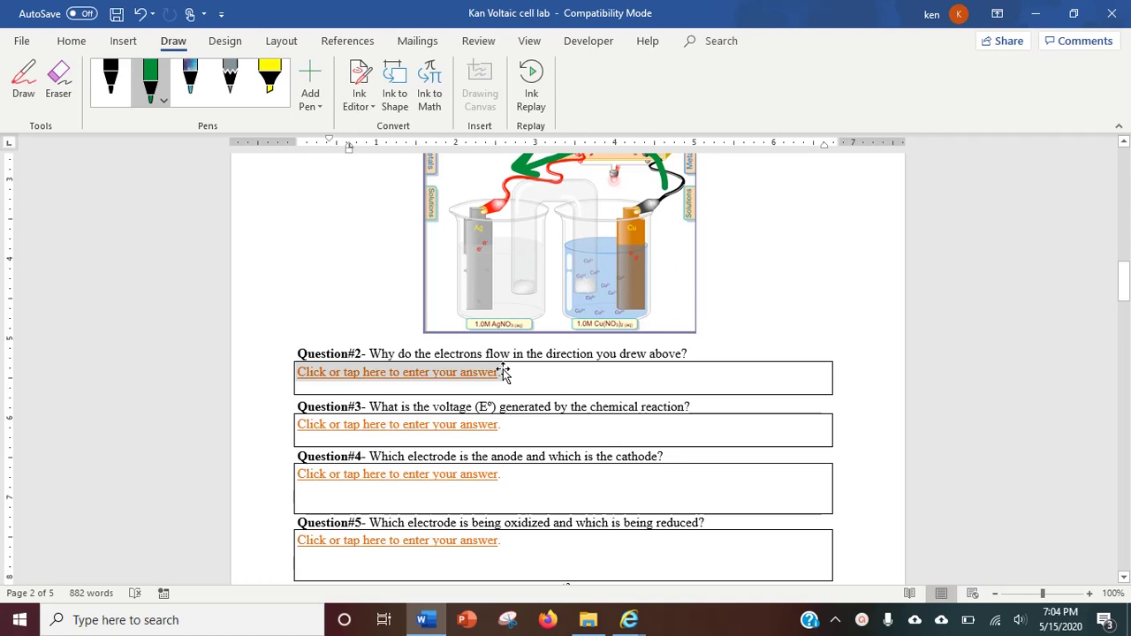
scroll(445, 371, down, 2)
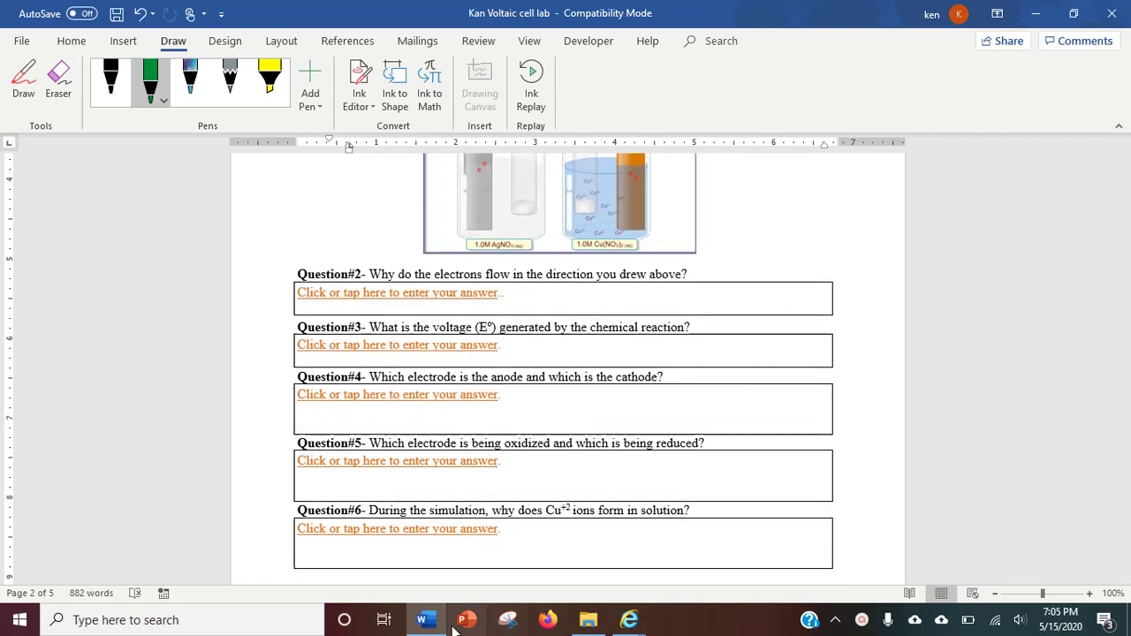
mouse_move(629, 619)
click(539, 558)
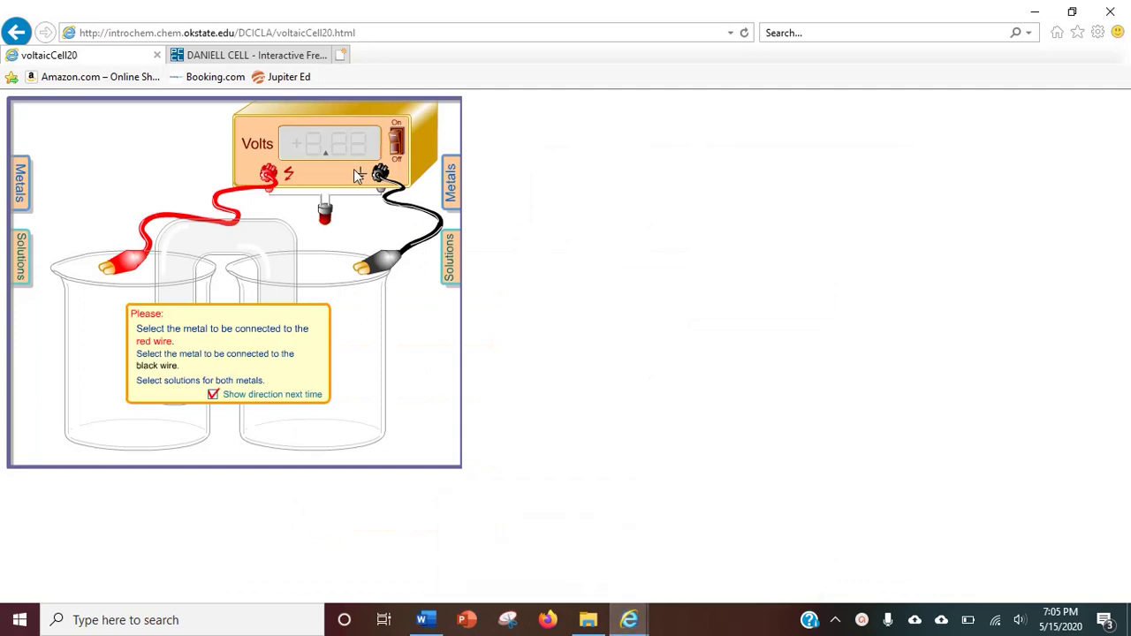
click(21, 183)
click(43, 164)
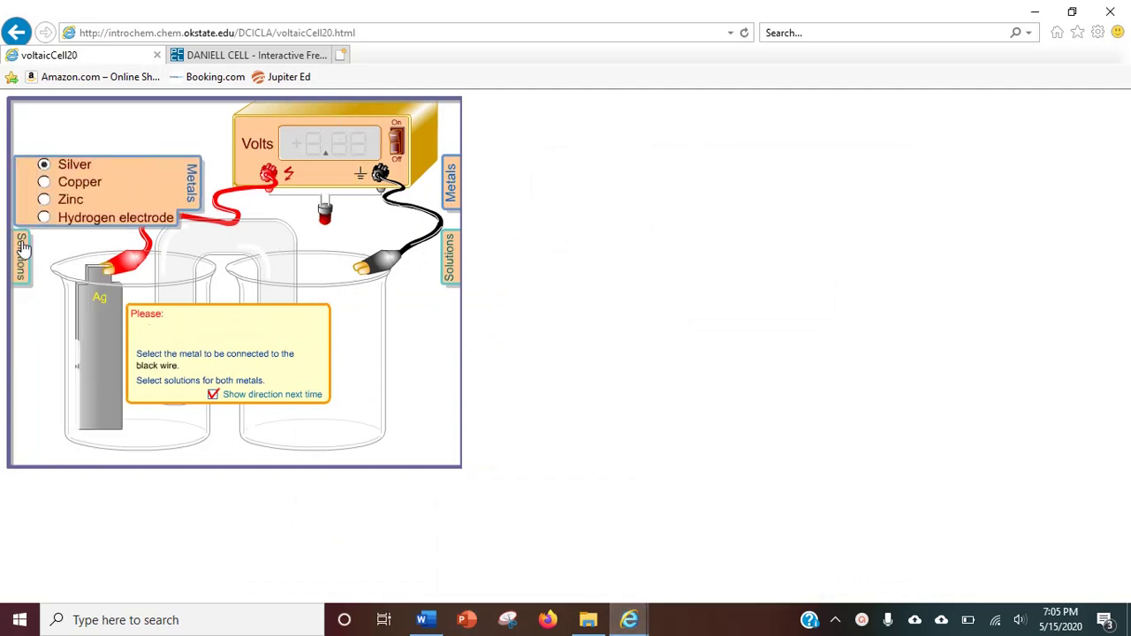
click(20, 256)
click(43, 237)
Connect copper to the black wire, fill its beaker with 1.0M Cu(NO3)2, and switch on the voltage meter.
click(450, 183)
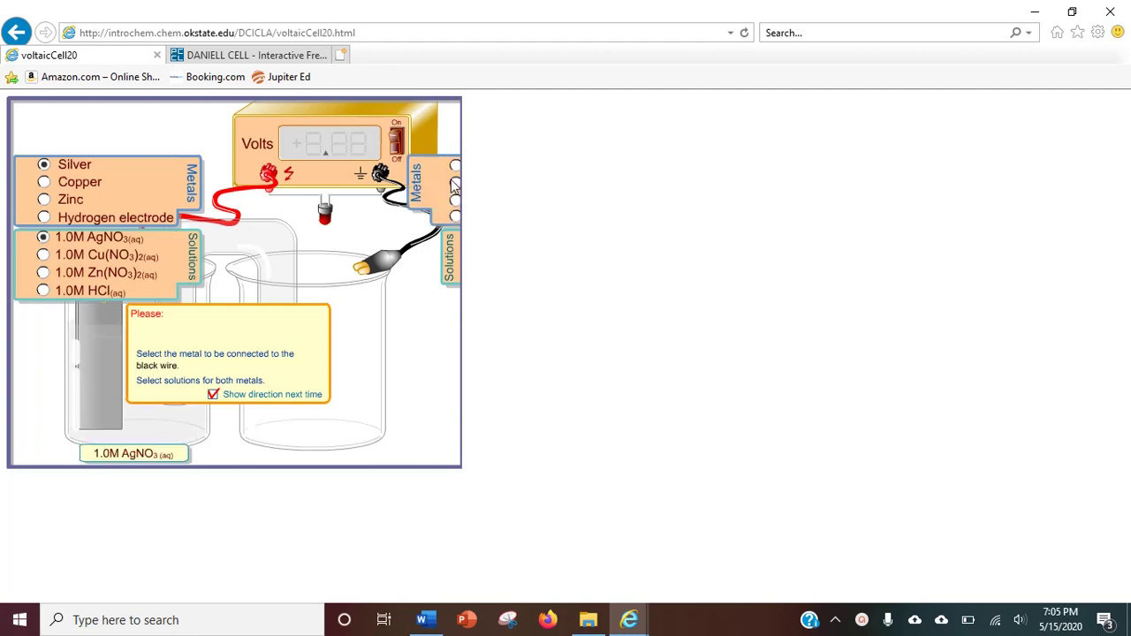
click(356, 185)
click(453, 254)
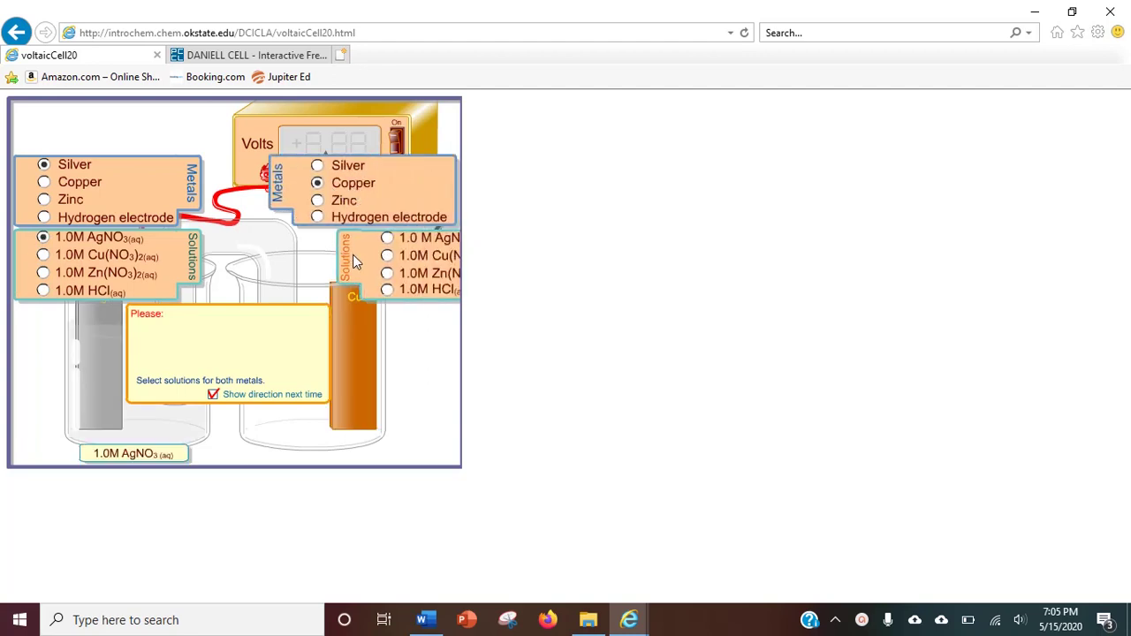
click(341, 255)
click(396, 141)
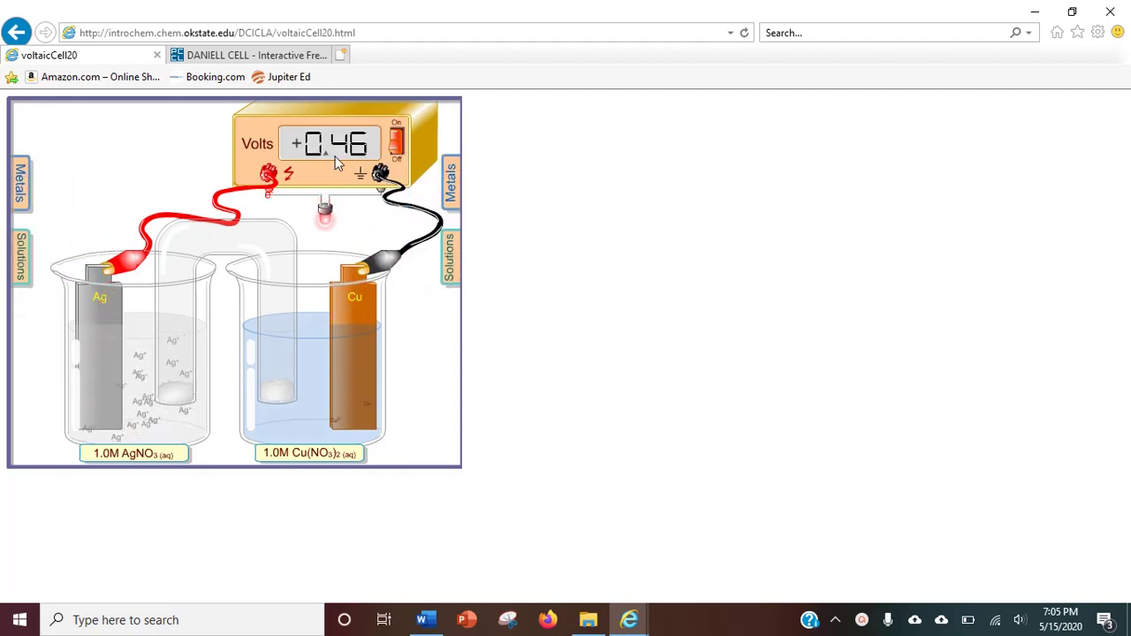
Switch to the Word document and enter 0.46 as the Question#3 answer for the generated voltage.
mouse_move(629, 620)
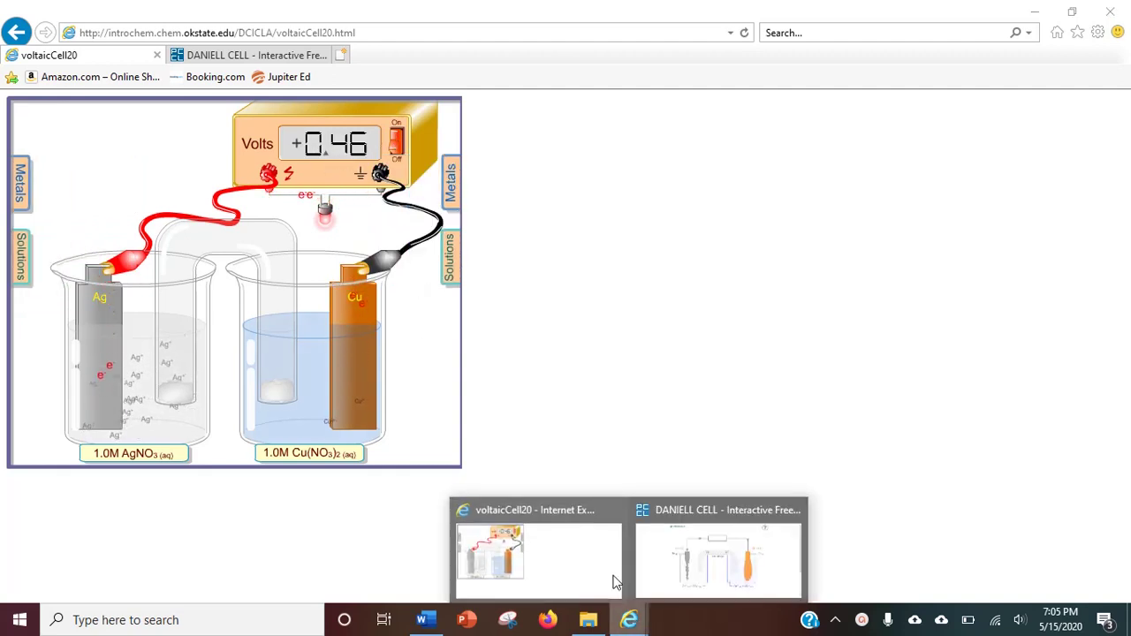
click(421, 619)
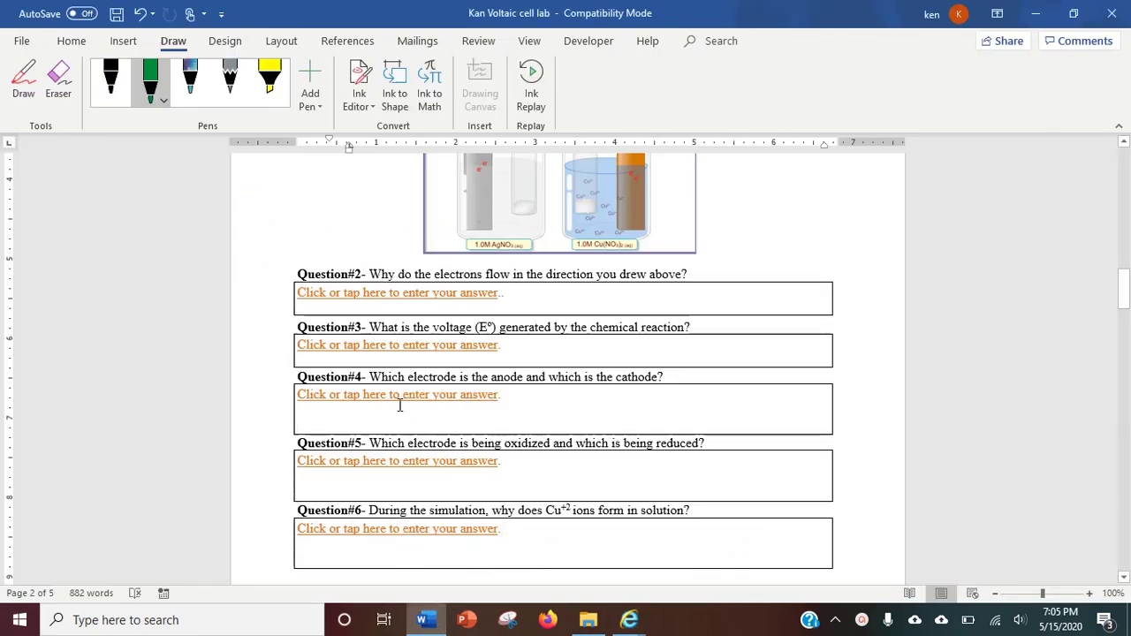
click(422, 347)
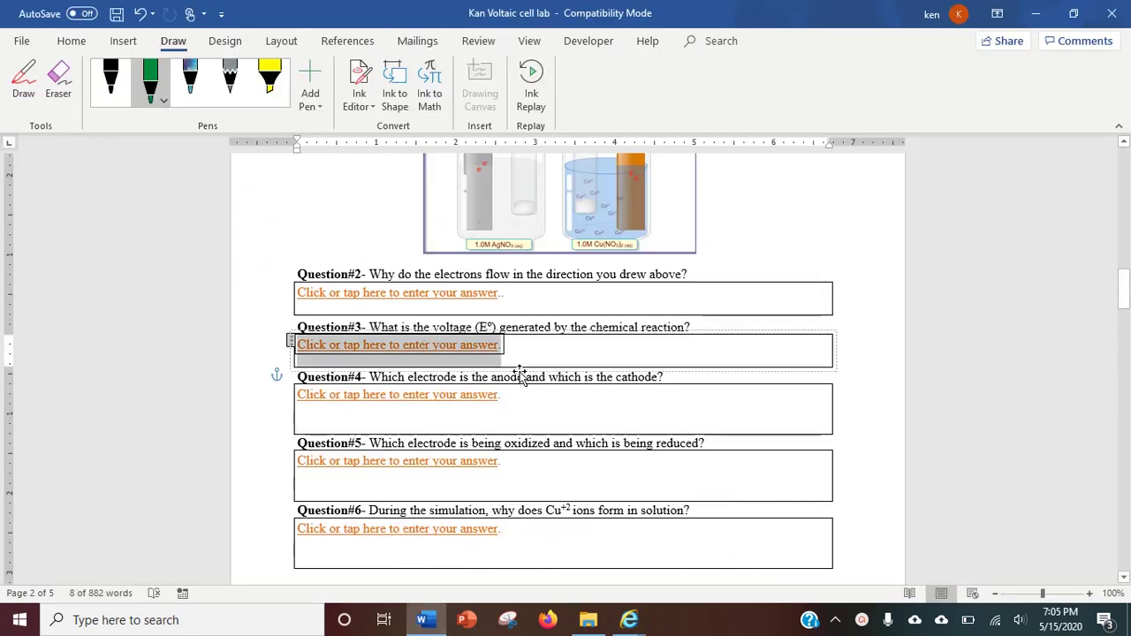
text(0.4)
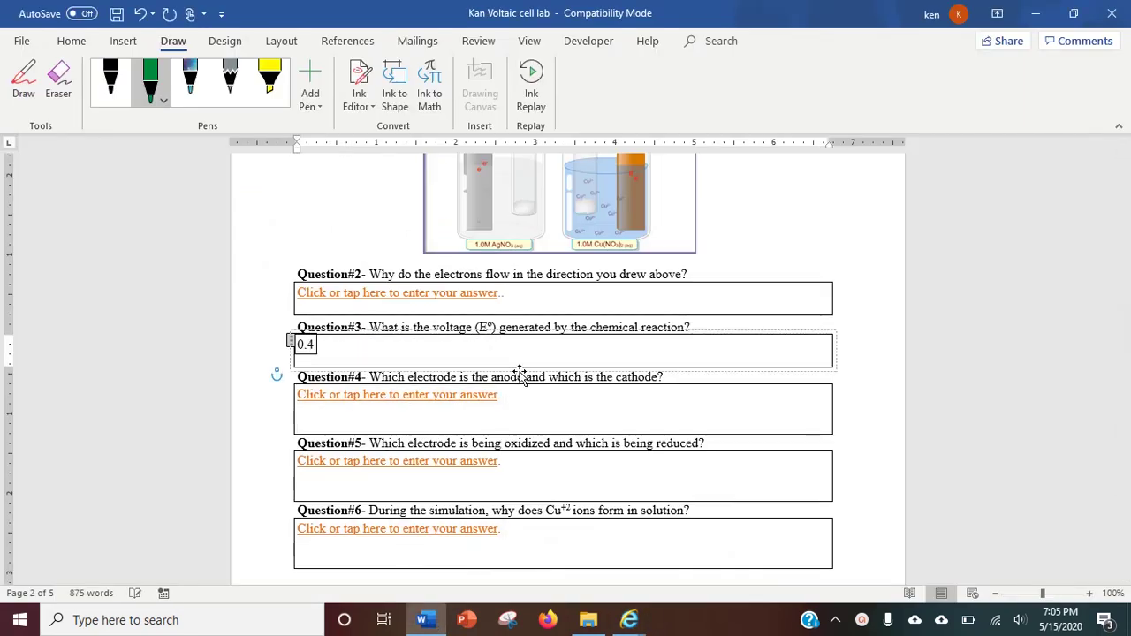
text(6)
Read through Questions 4 to 12 and the part C instruction on reversing the cell.
scroll(643, 398, down, 2)
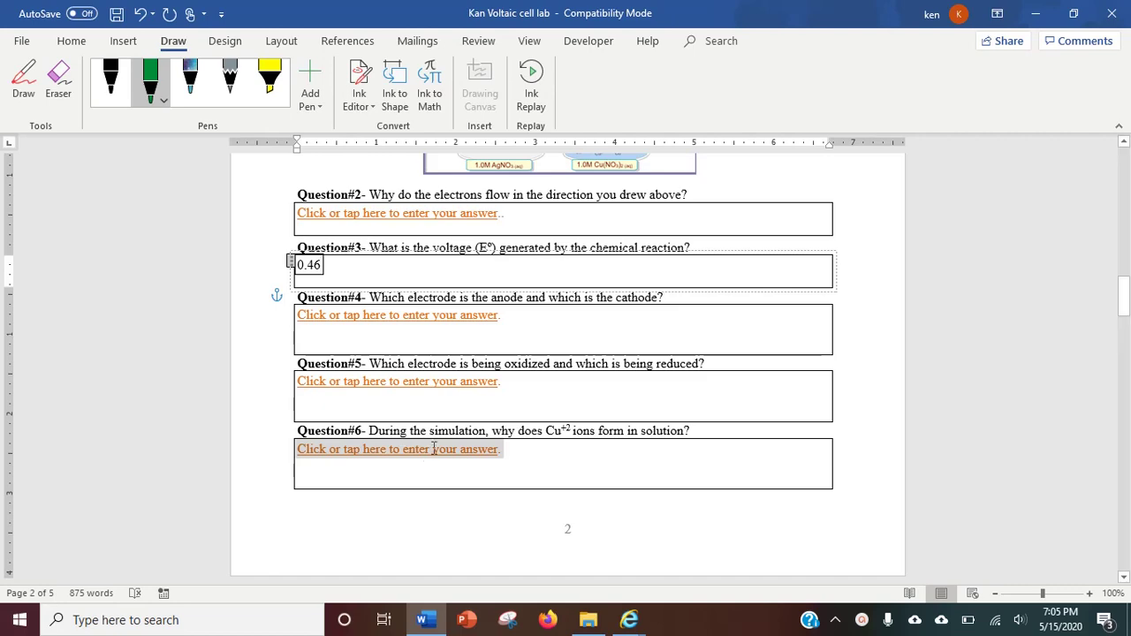
scroll(468, 389, down, 5)
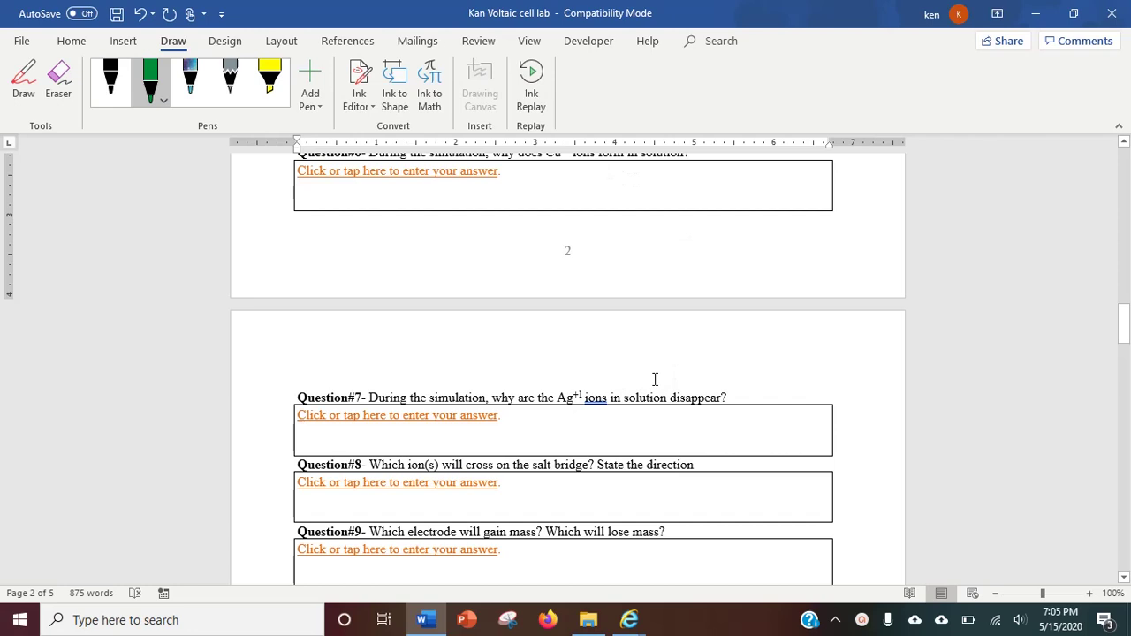
scroll(607, 376, up, 1)
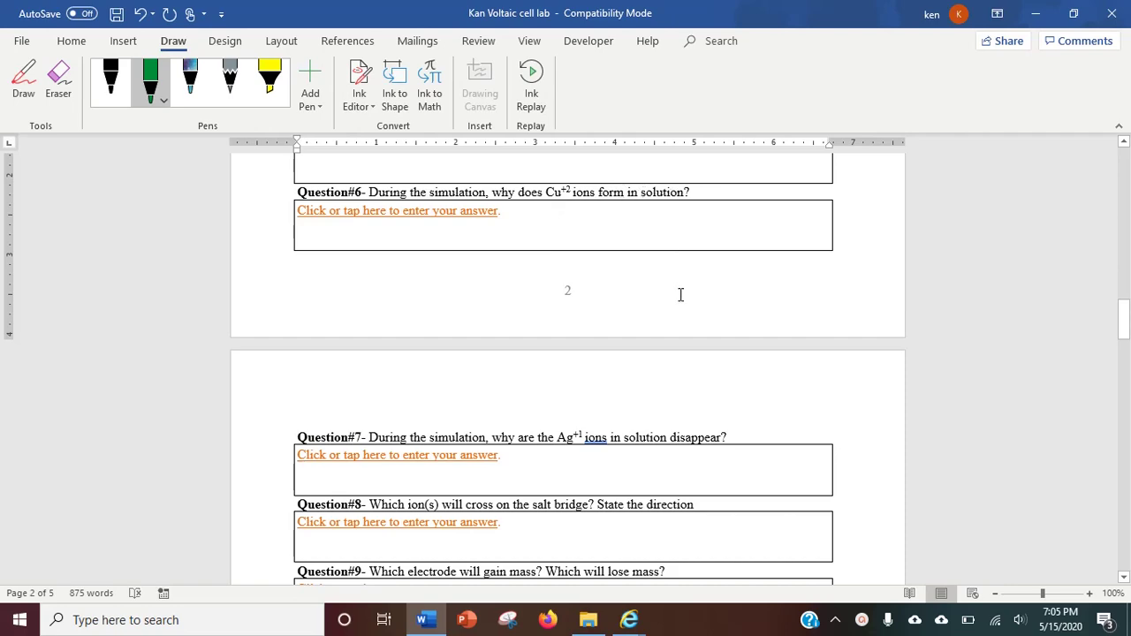
scroll(680, 296, down, 6)
click(354, 281)
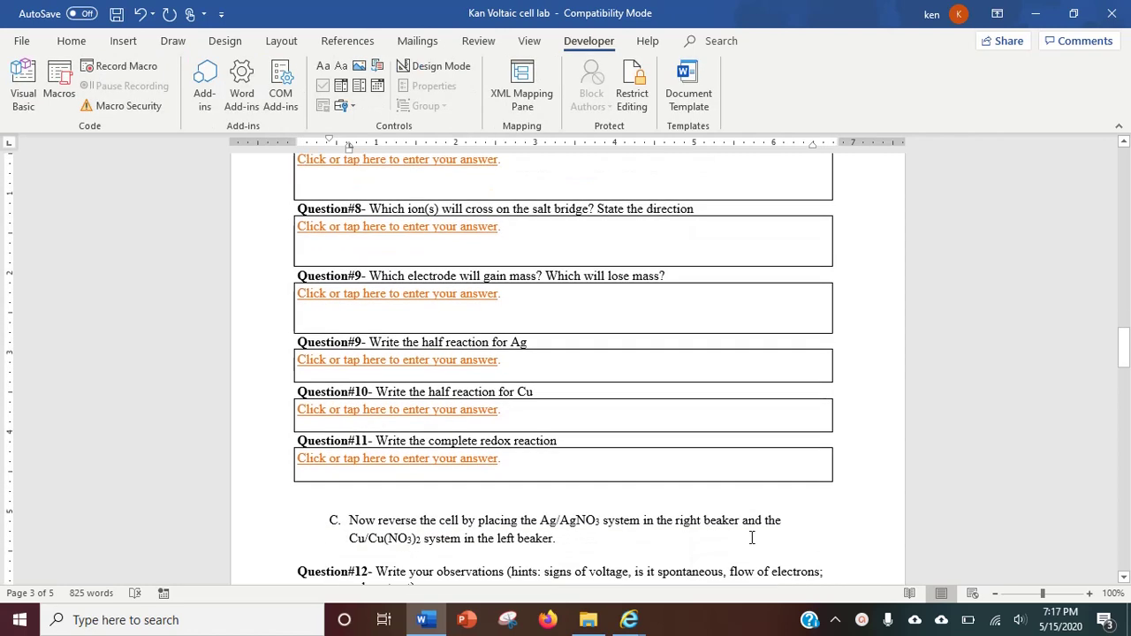
scroll(752, 534, down, 3)
scroll(752, 533, down, 3)
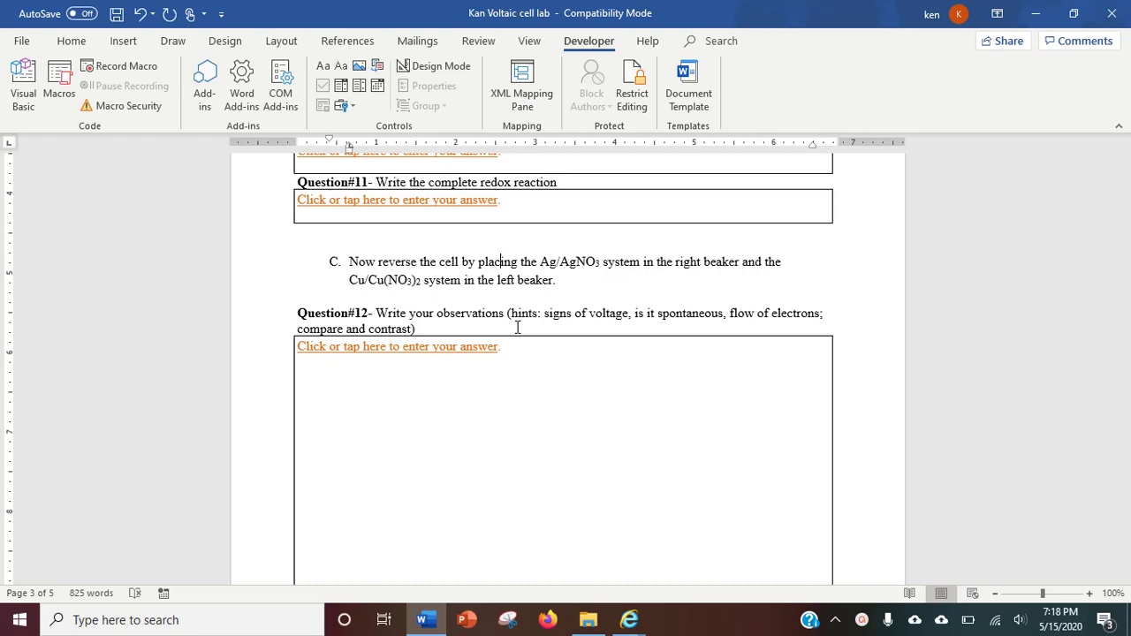
Switch to the voltaicCell20 simulation in Internet Explorer and set the red-wire side to copper in 1.0M Cu(NO3)2.
mouse_move(629, 620)
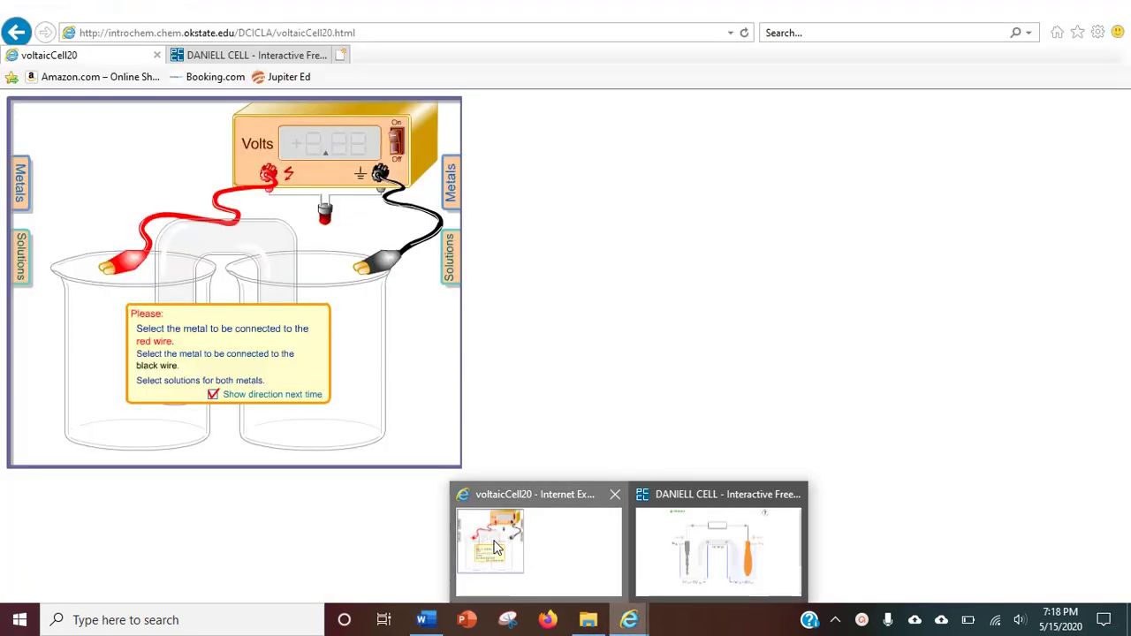
click(495, 548)
mouse_move(32, 187)
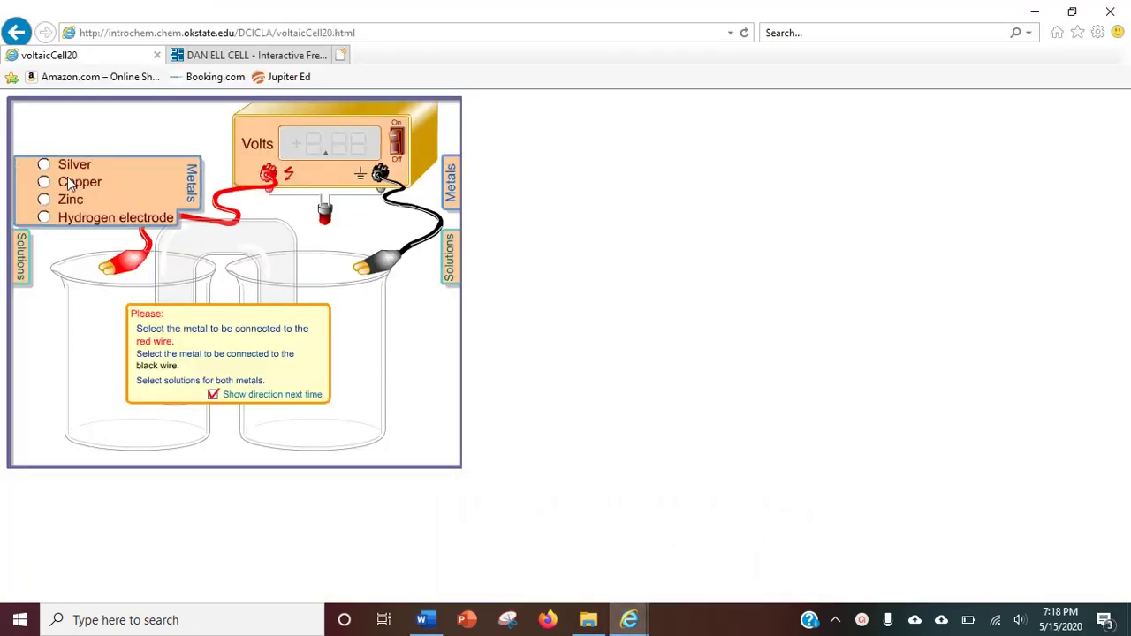
click(44, 182)
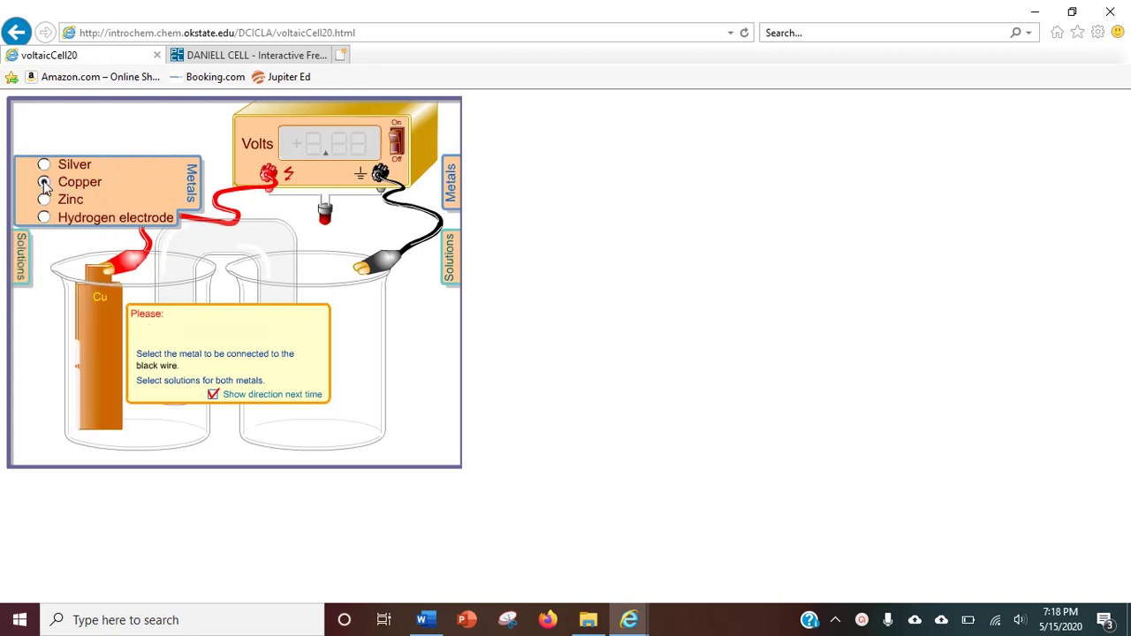
click(43, 256)
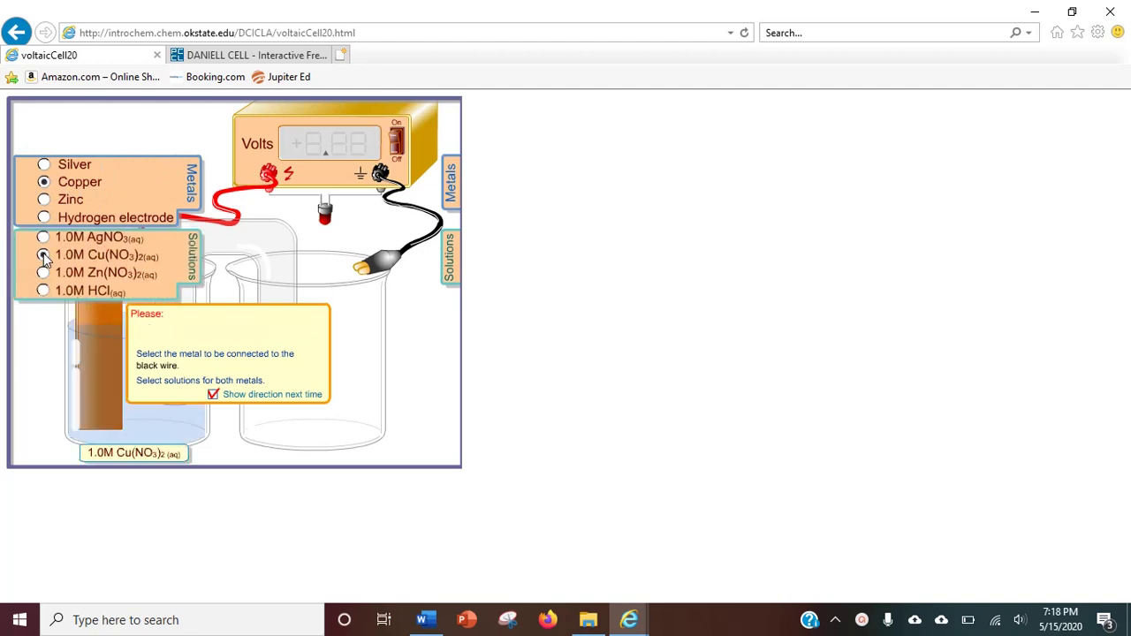
Set the black-wire side to silver in 1.0M AgNO3 and switch on the voltage meter to run the reversed cell.
mouse_move(451, 186)
click(340, 167)
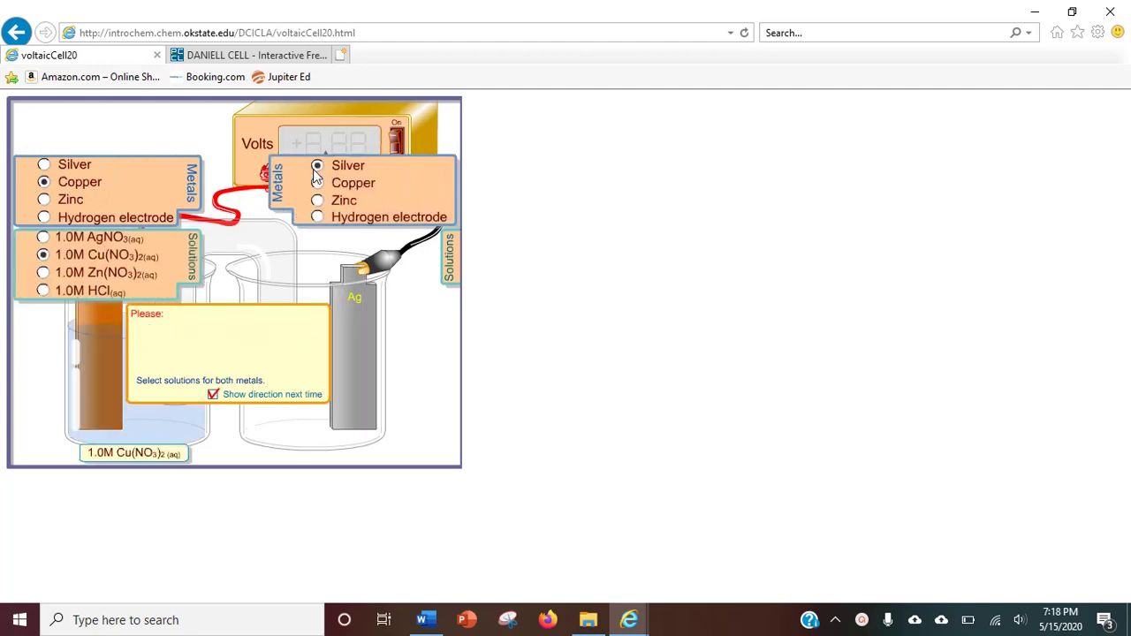
mouse_move(447, 258)
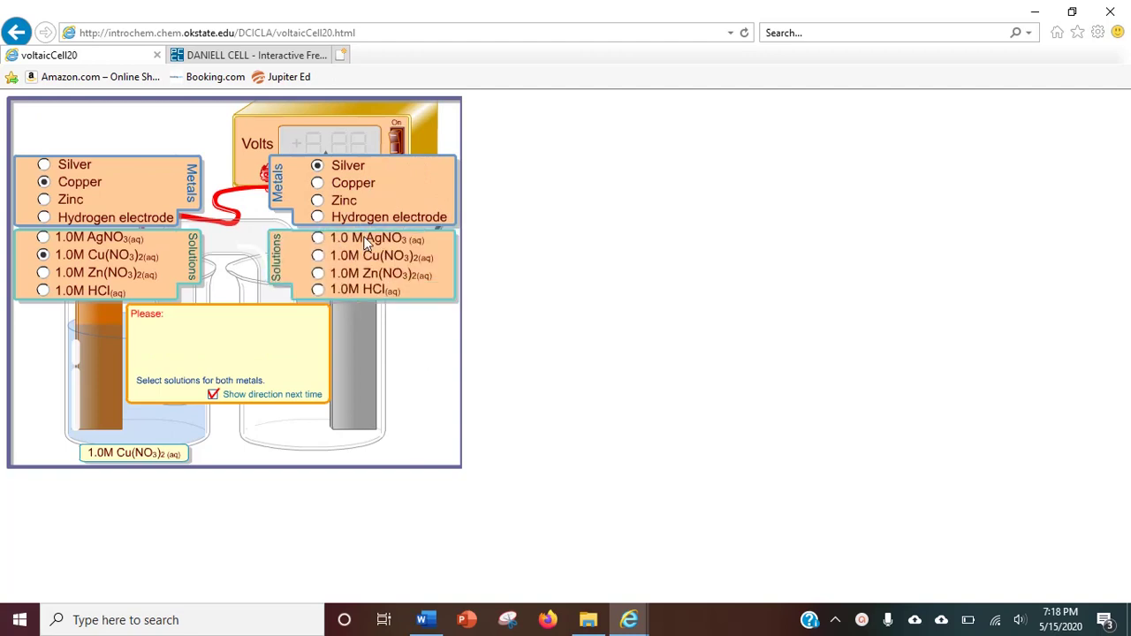
click(319, 238)
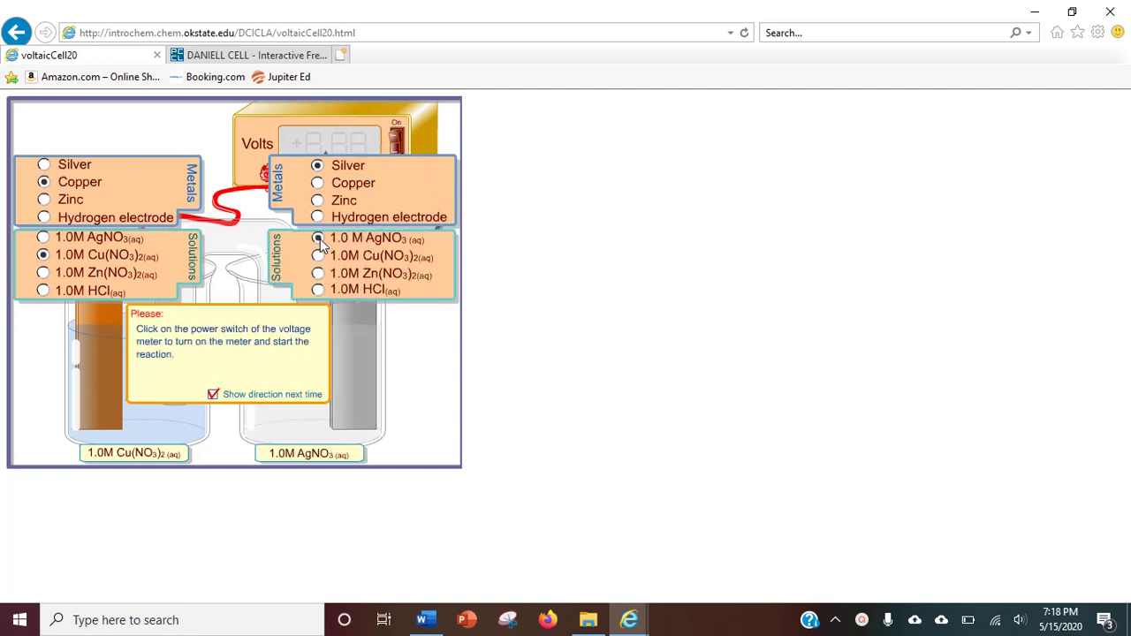
click(396, 141)
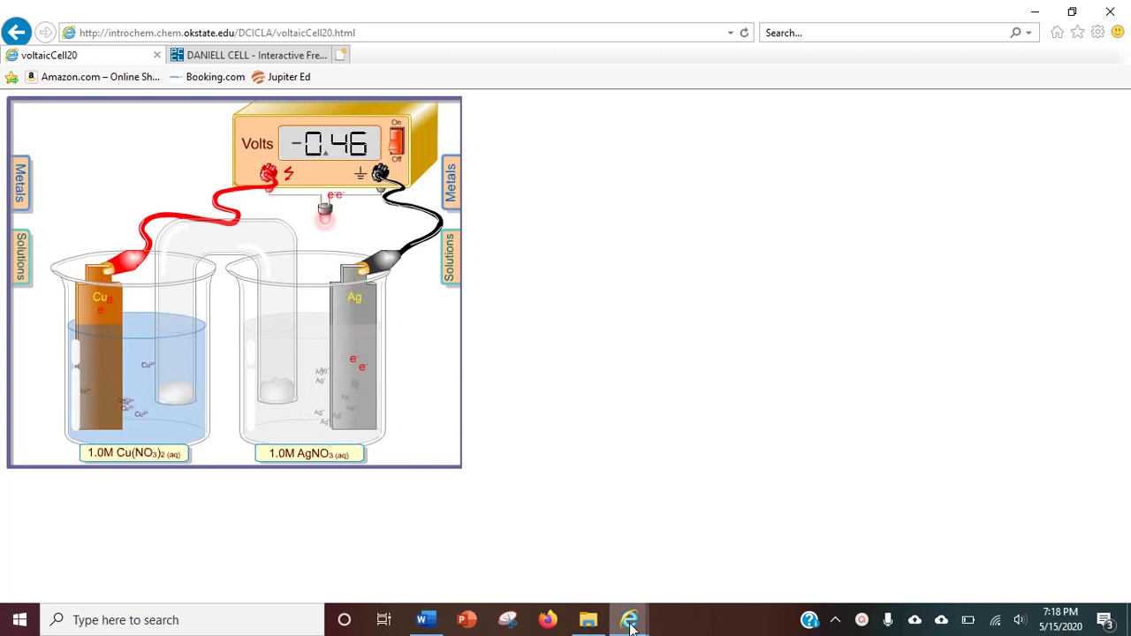
Return to the Word document and examine the part D experiment table and its electron direction answer fields.
click(438, 616)
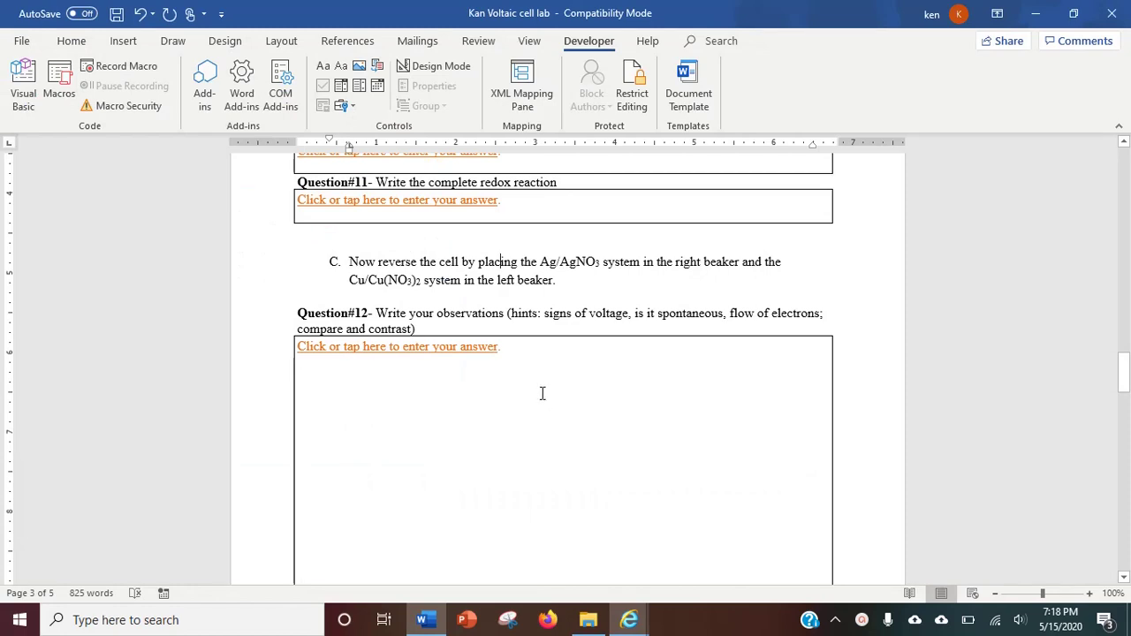
scroll(542, 394, down, 10)
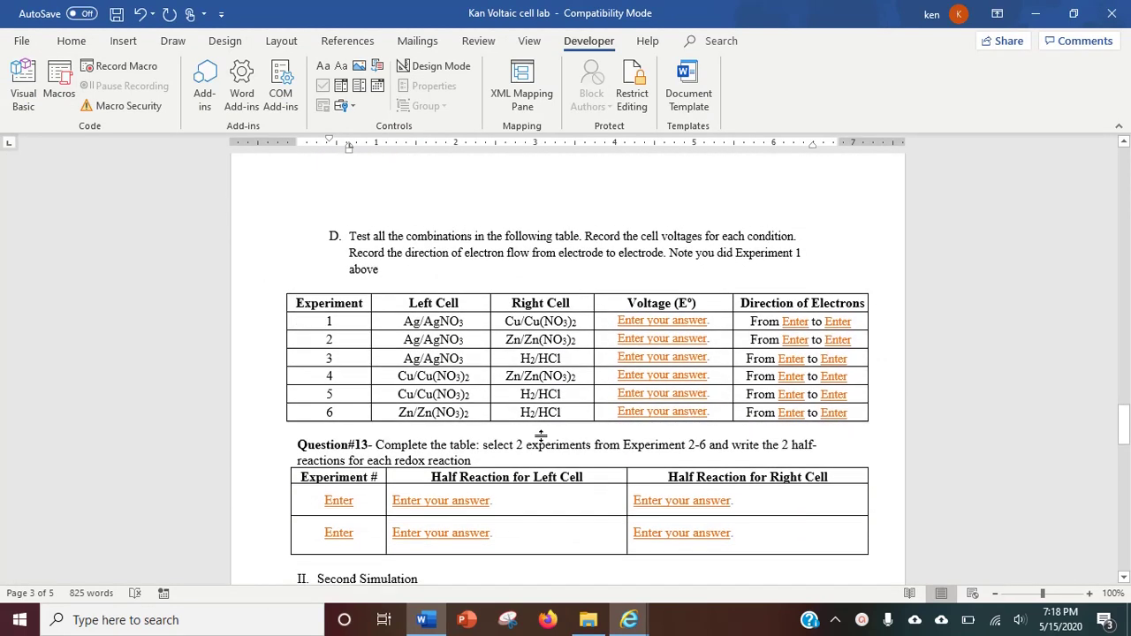
scroll(541, 434, down, 1)
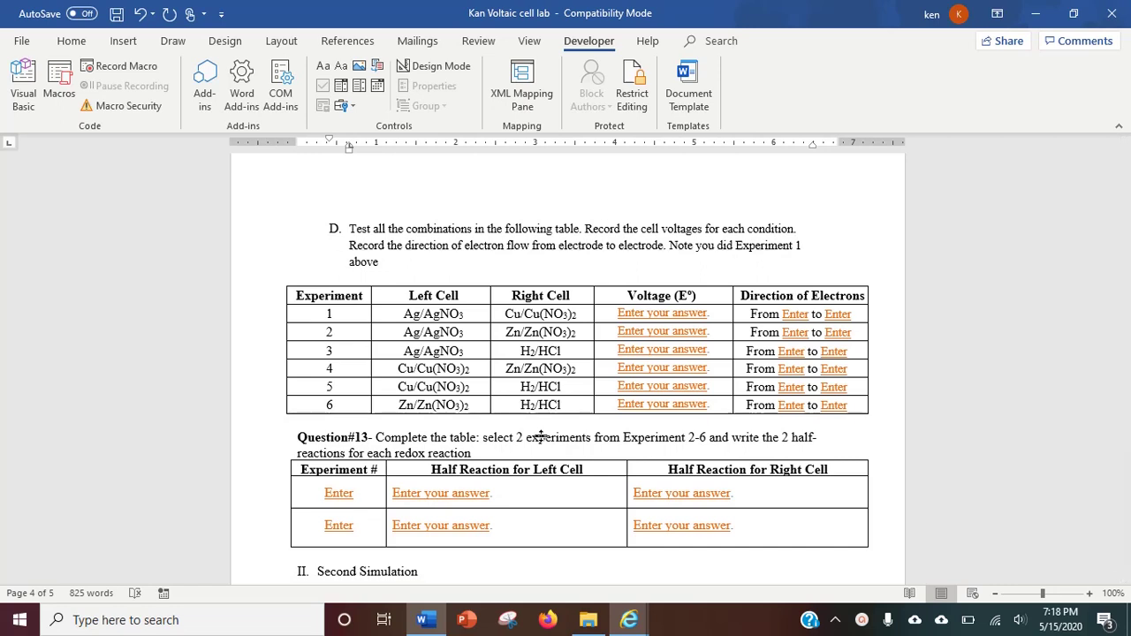
click(795, 315)
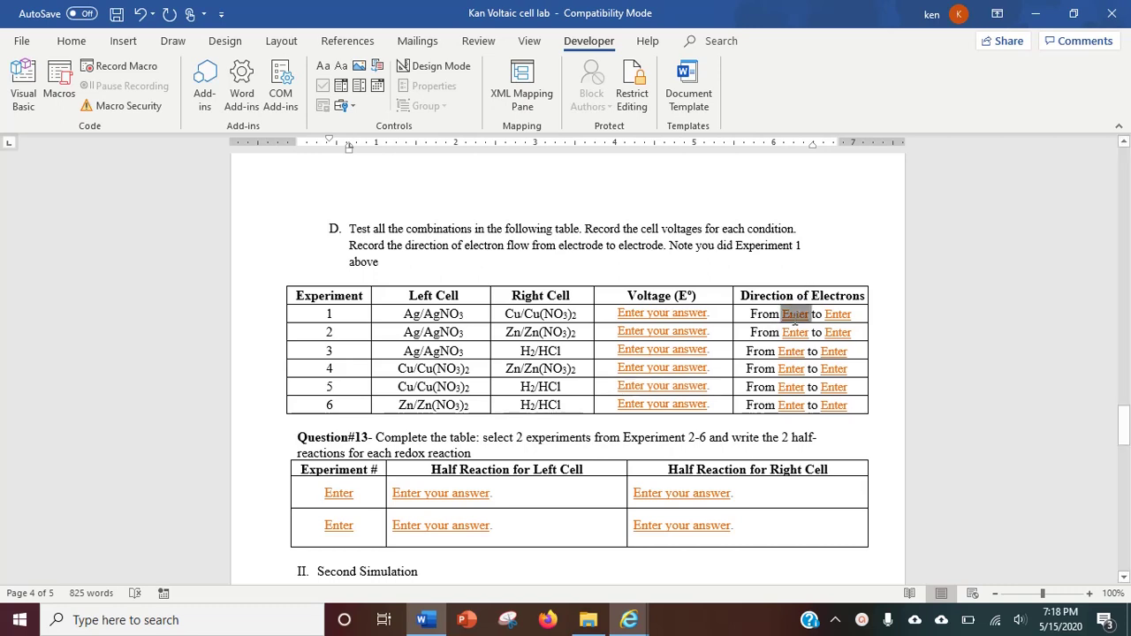
click(838, 315)
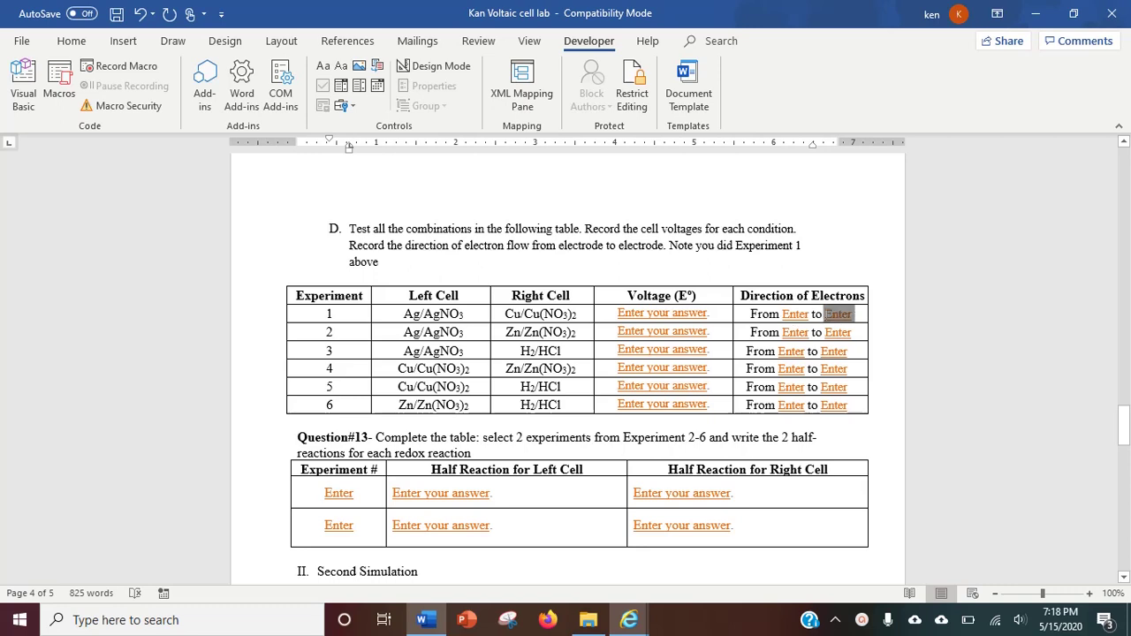
click(795, 315)
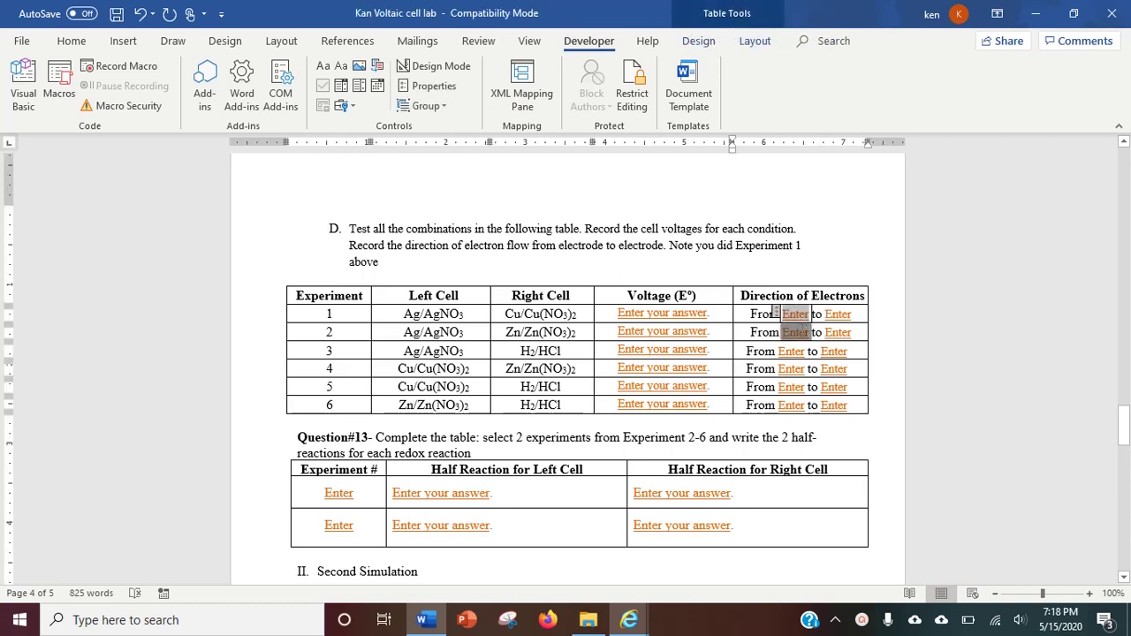
click(791, 350)
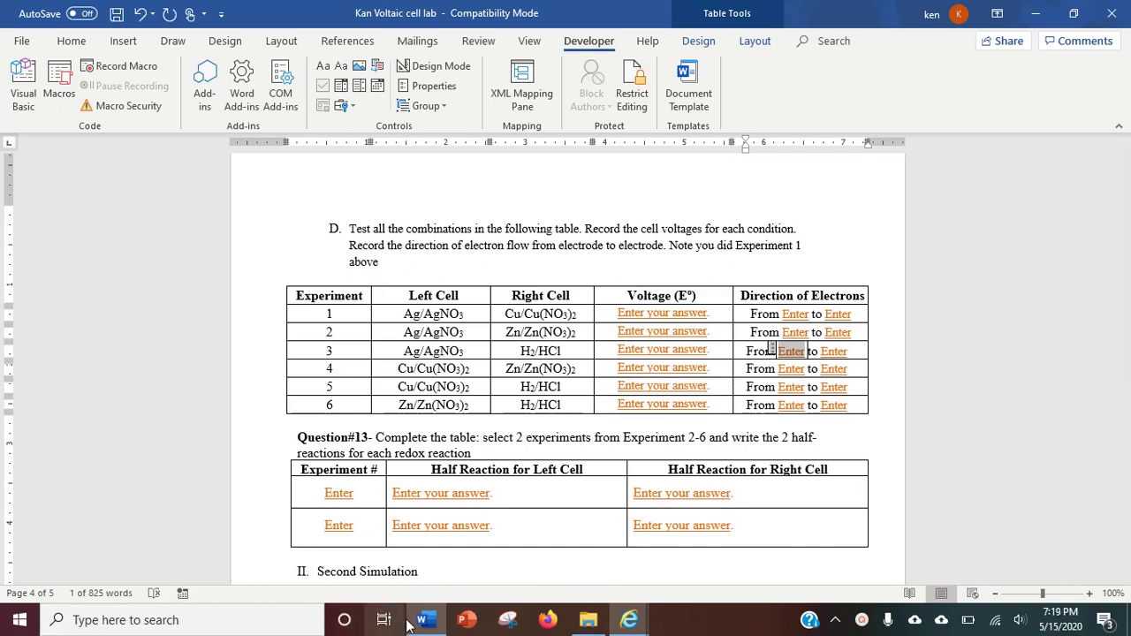
Return to the voltaicCell20 simulation, reset the experiment with the meter's power switch, and show the red-wire metal and solution choices.
click(623, 619)
click(522, 560)
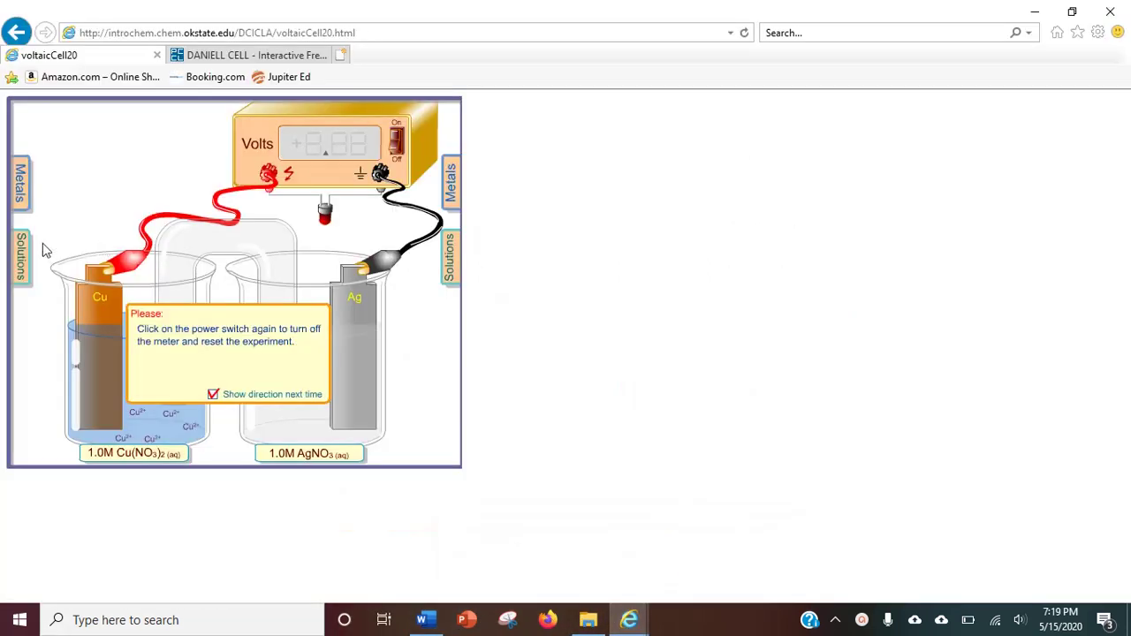
click(397, 144)
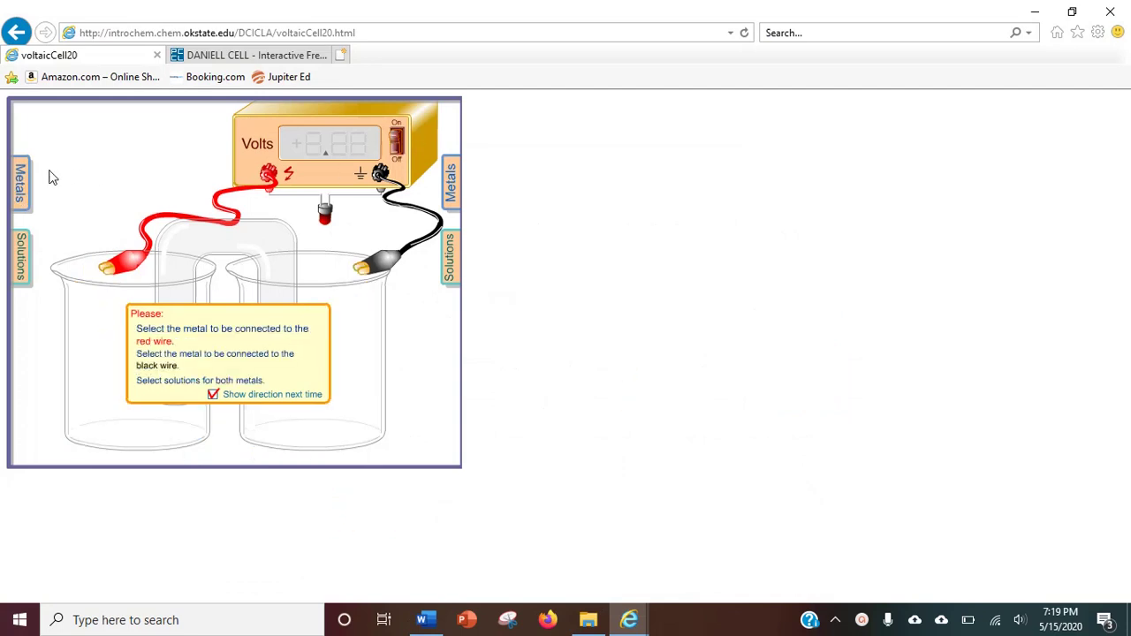
click(22, 183)
click(20, 267)
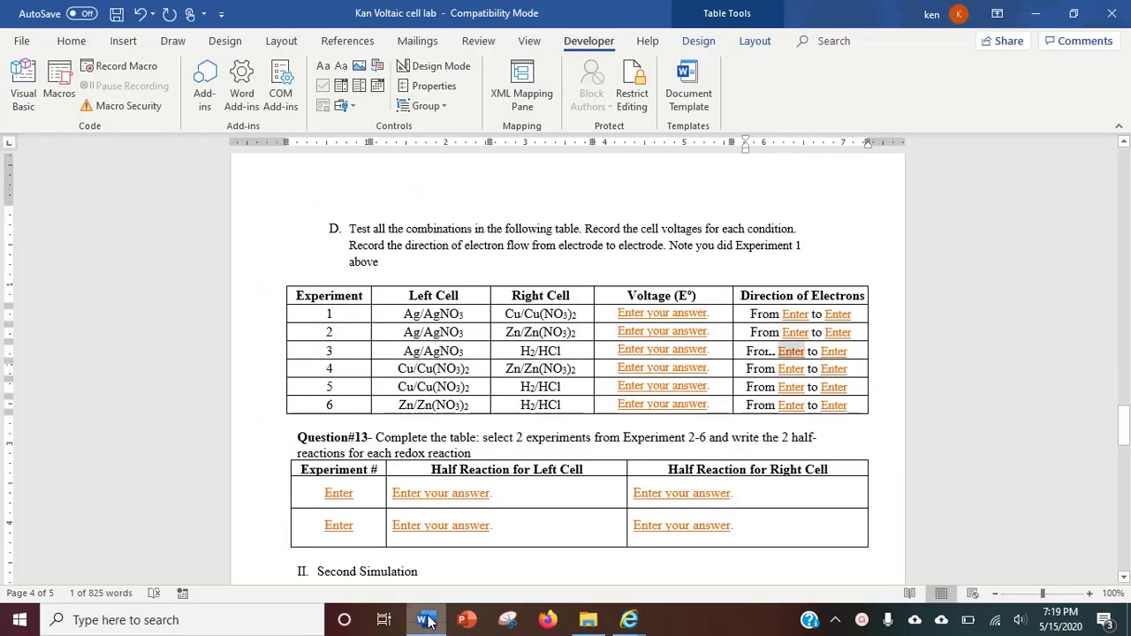
Back in the Word document, examine the Question#13 half-reaction table and the range of experiments 2 to 6 it draws from.
click(423, 619)
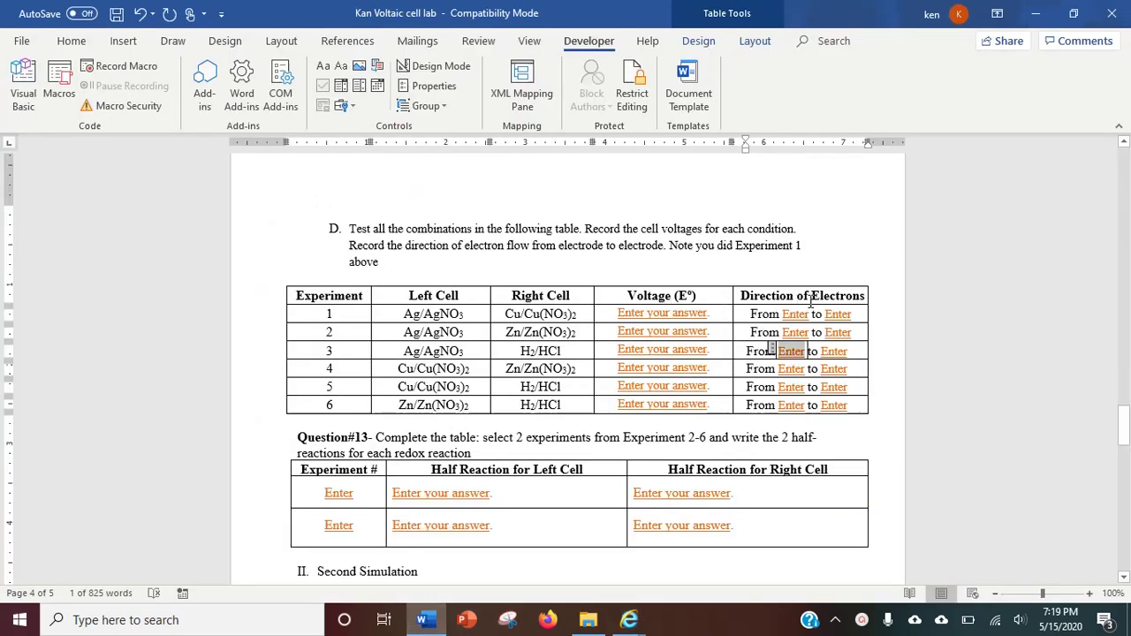
scroll(767, 314, down, 2)
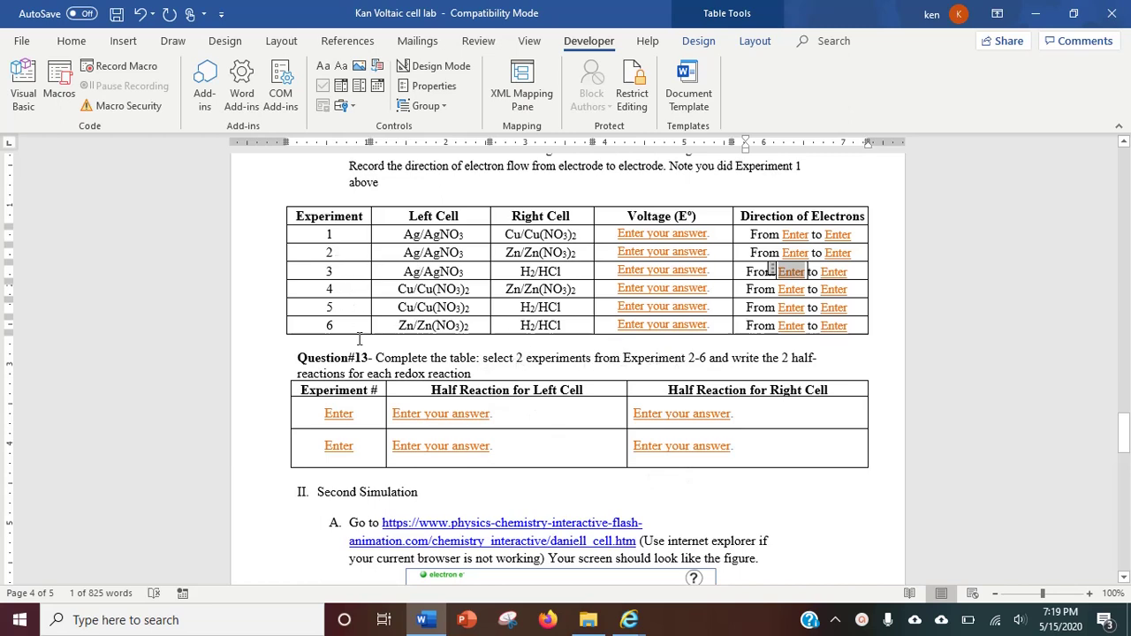
drag(335, 270, 347, 329)
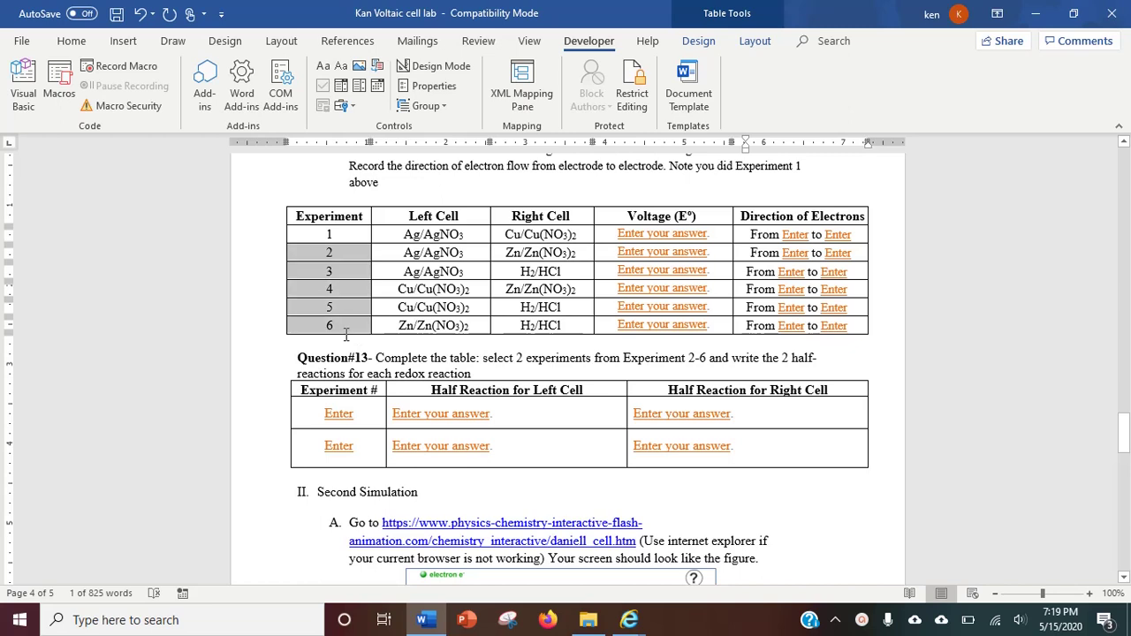
click(783, 358)
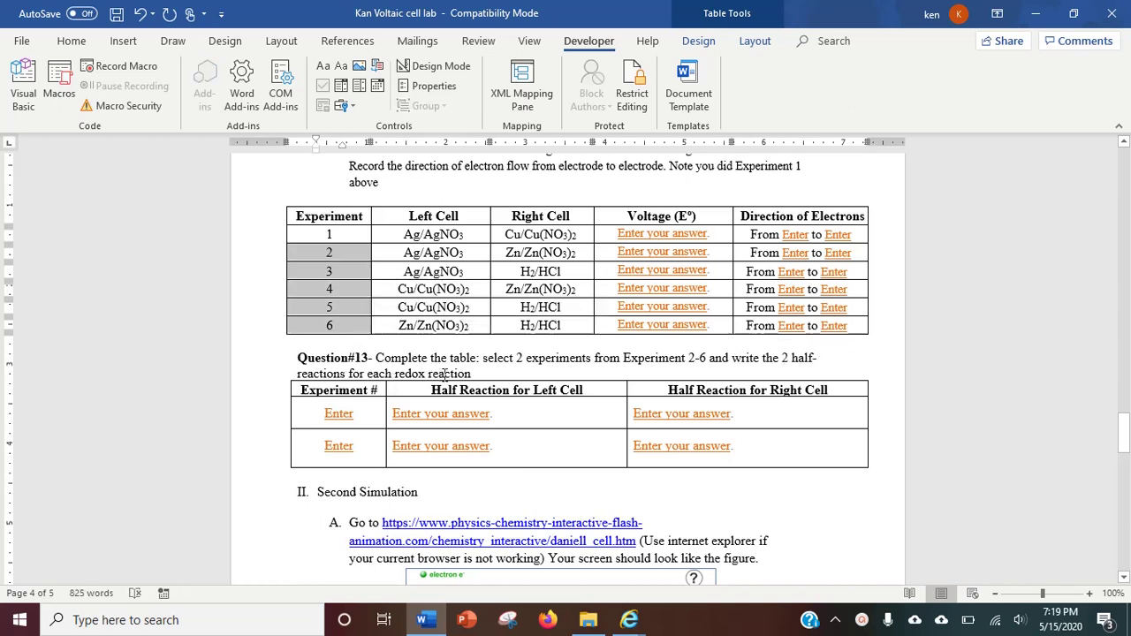
click(475, 413)
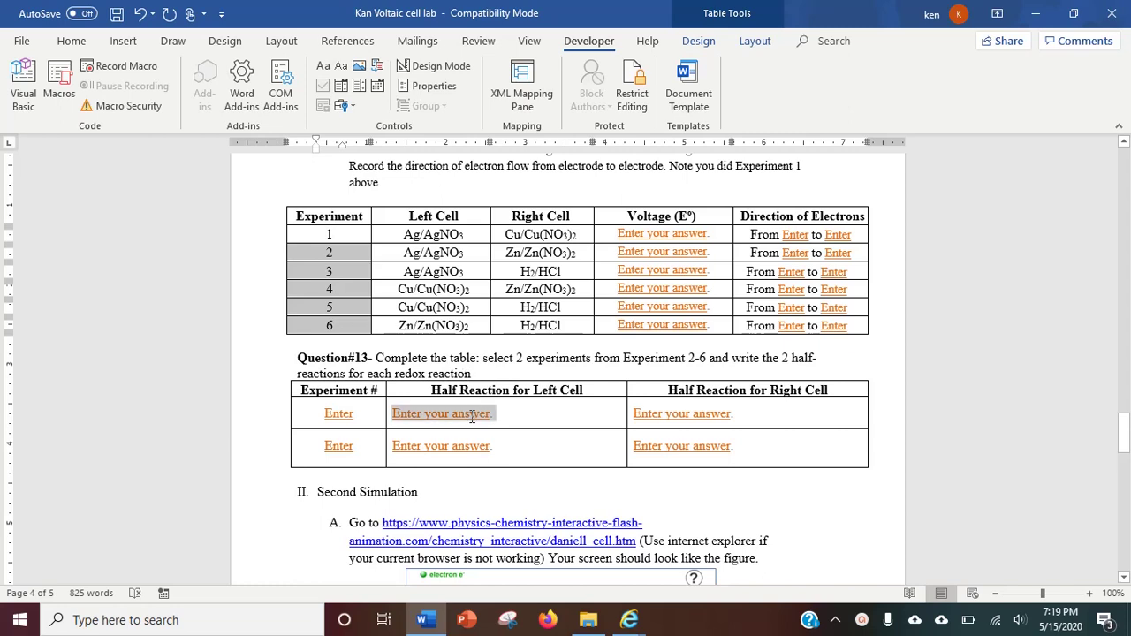
Examine the Question#13 experiment number and half-reaction fields and the Second Simulation instructions with the Daniell cell link.
click(508, 411)
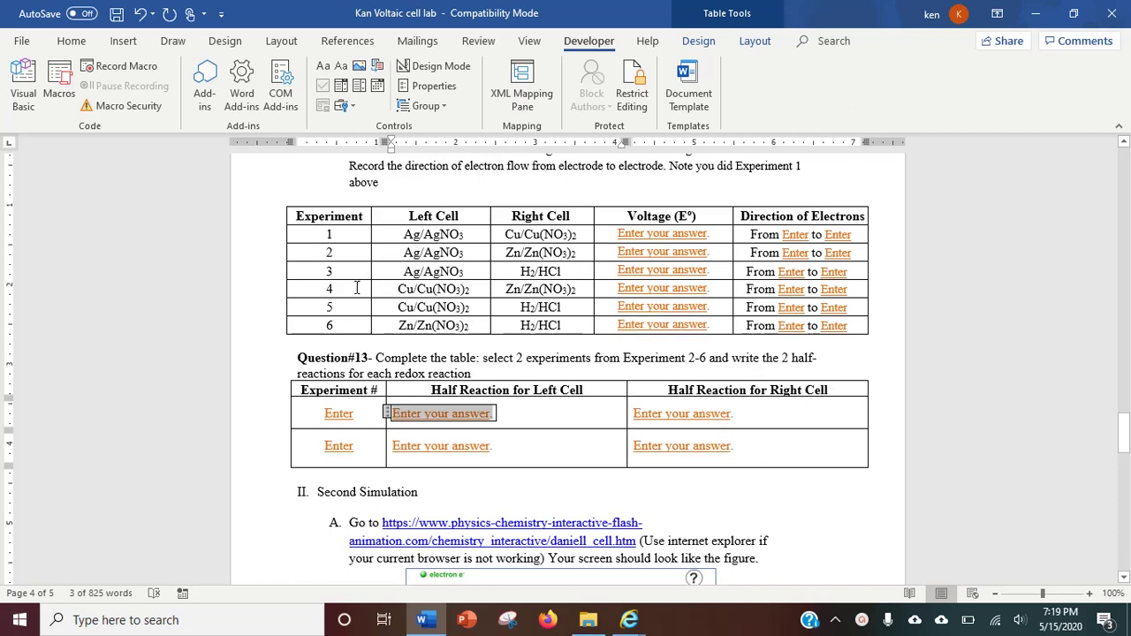
click(339, 413)
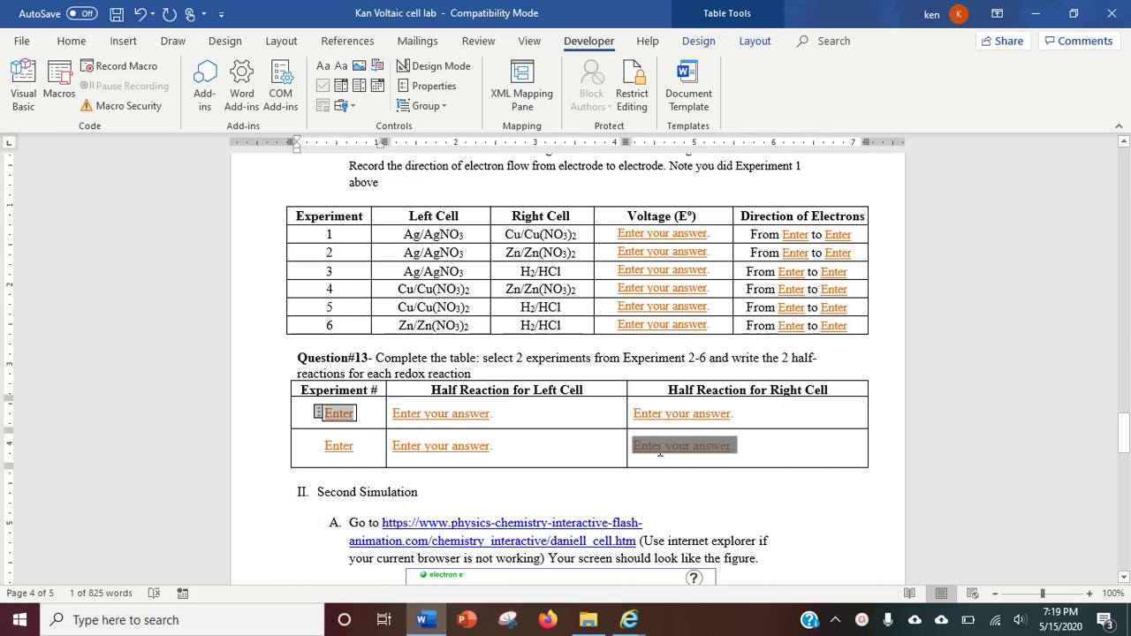
scroll(646, 451, down, 5)
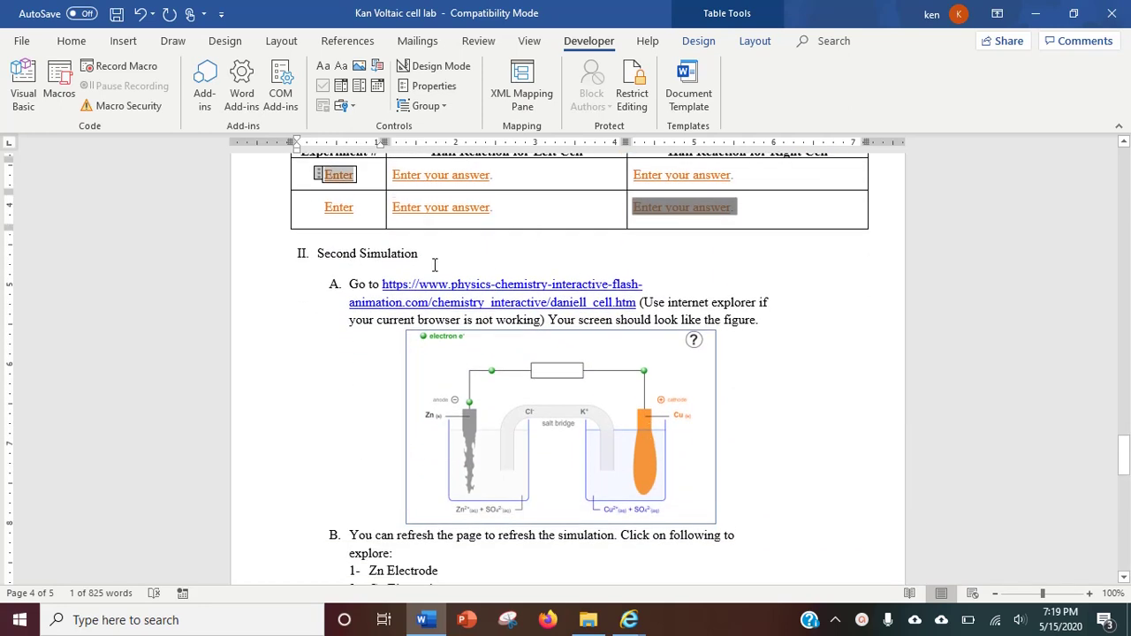
click(665, 303)
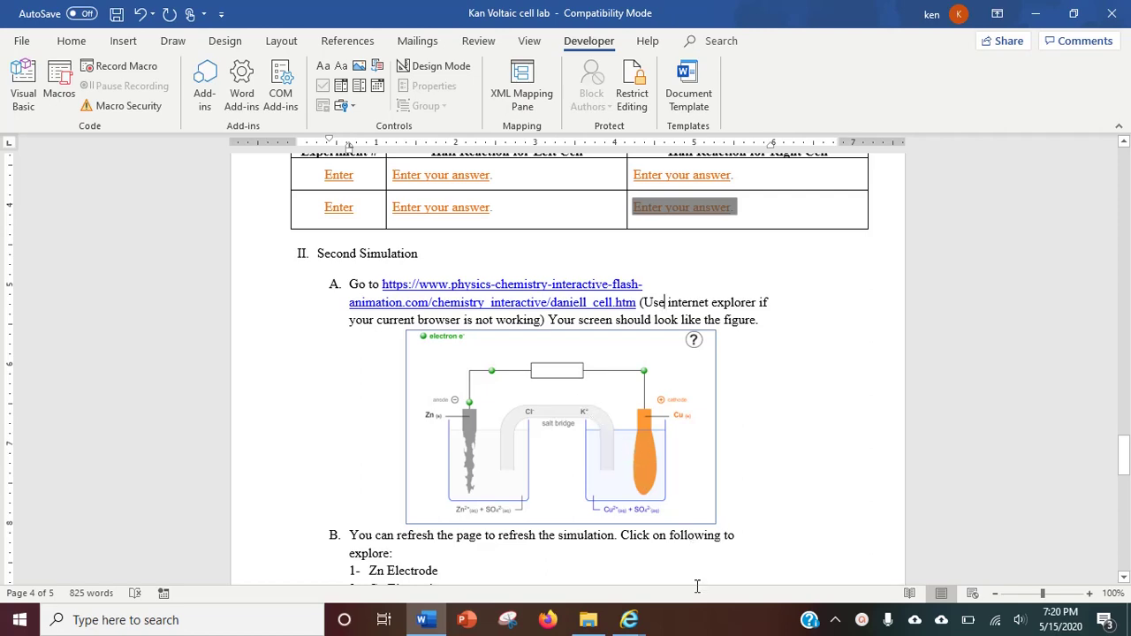
Switch to Internet Explorer and bring up the DANIELL CELL interactive simulation page.
mouse_move(629, 619)
click(685, 552)
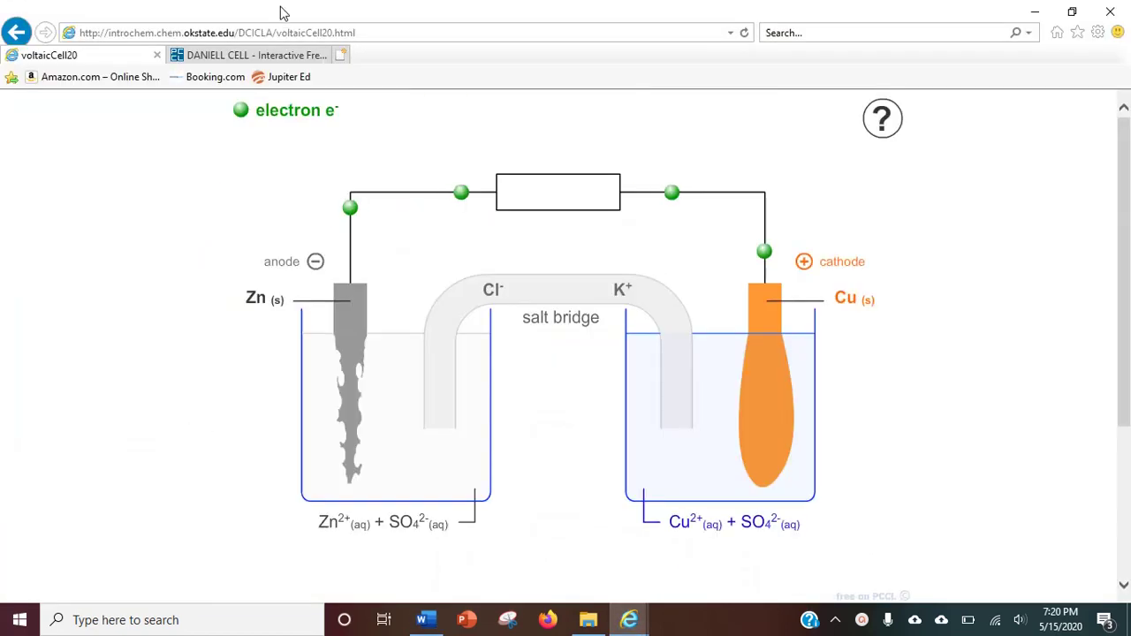
click(297, 54)
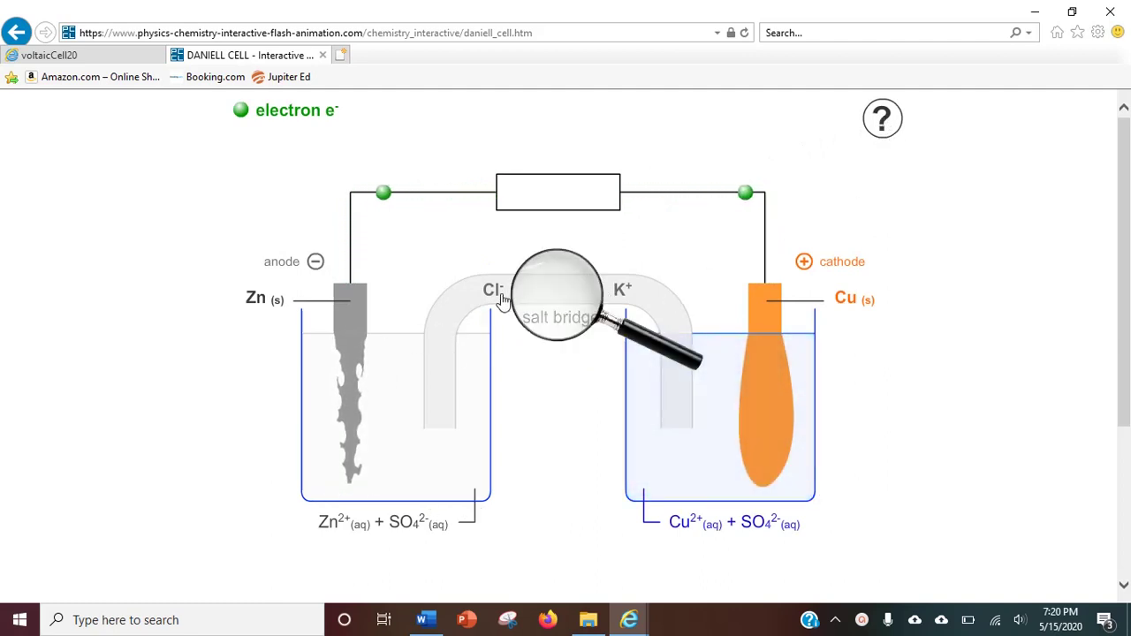
Explore the close-up views of the zinc electrode, the salt bridge and the copper electrode, closing each one after viewing.
click(345, 390)
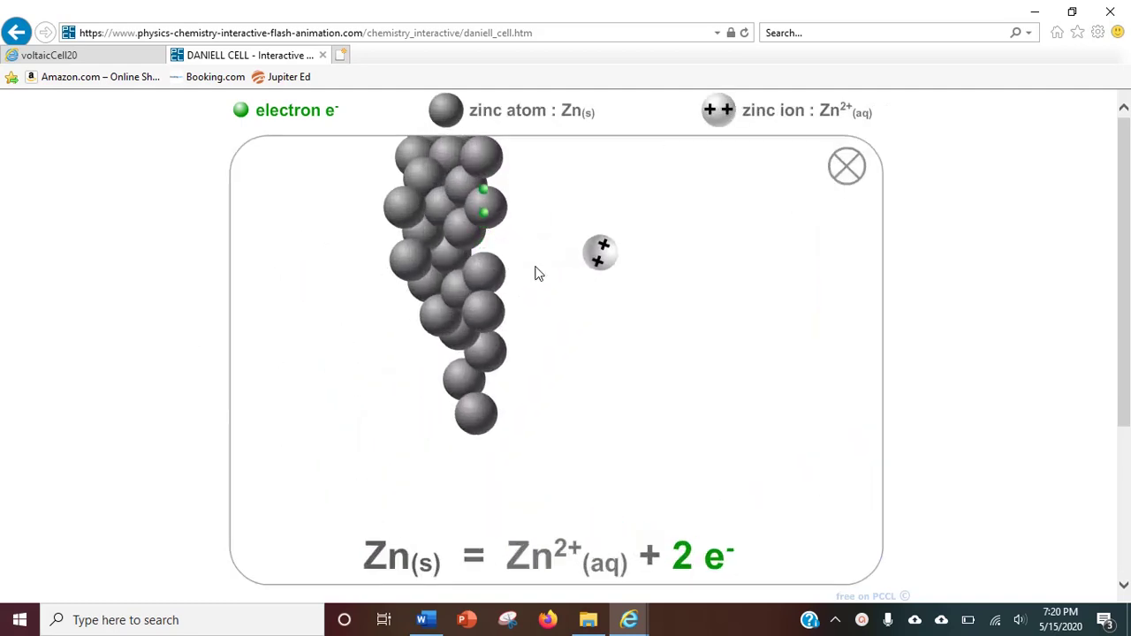
click(847, 166)
click(568, 278)
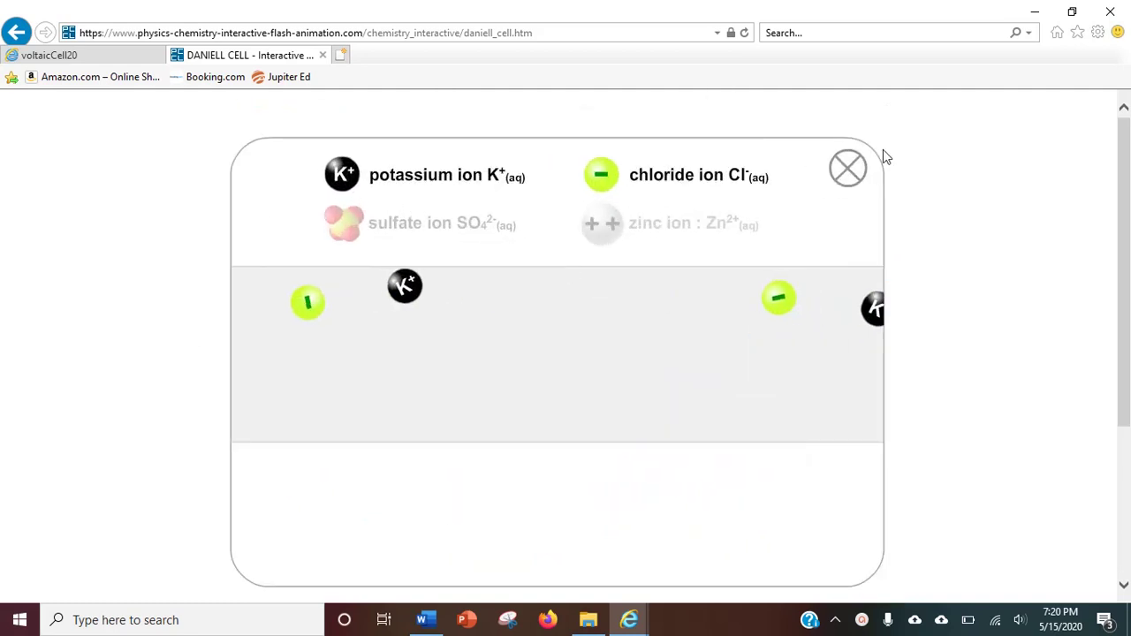
click(858, 167)
click(760, 339)
click(853, 177)
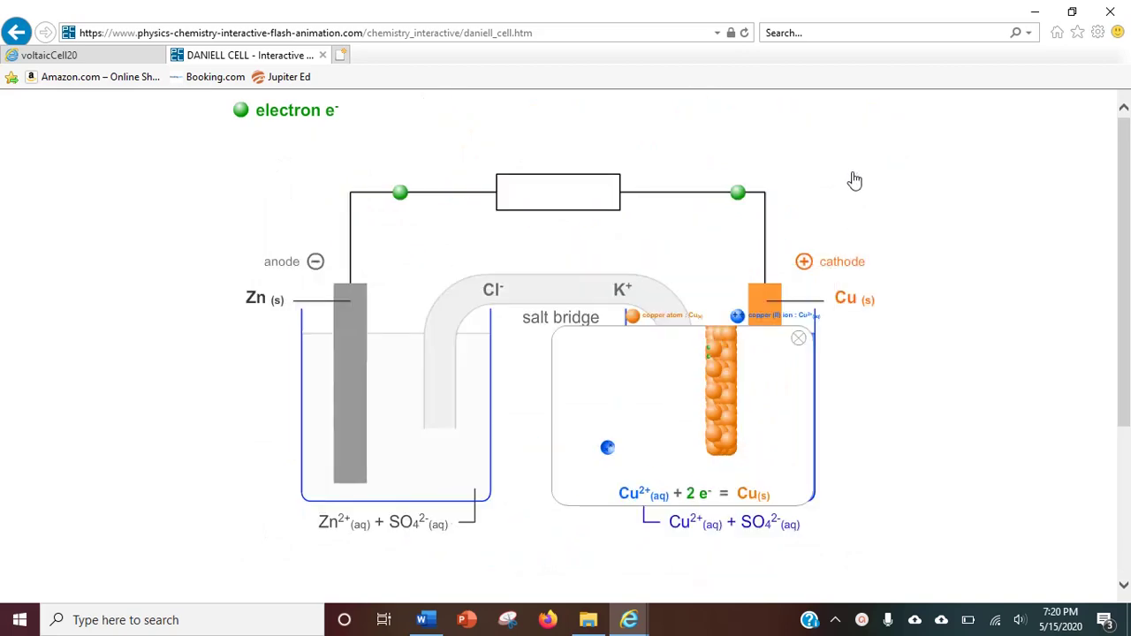
Return to the Word document and examine the Second Simulation's Questions 1 to 4 and the six Summary Questions.
click(421, 620)
scroll(534, 461, down, 5)
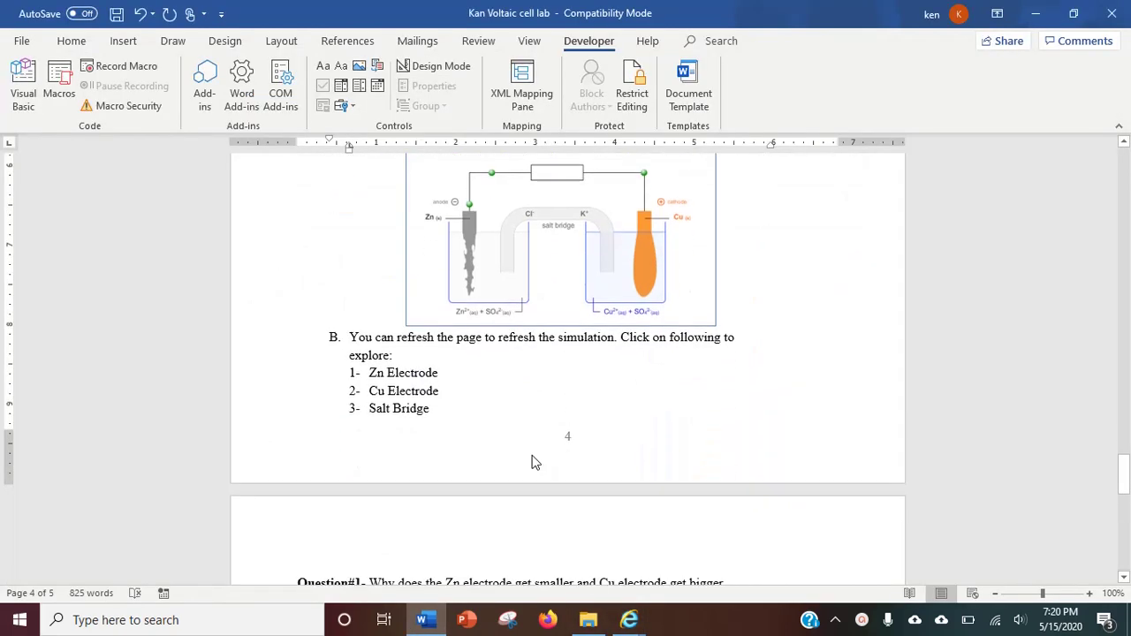
scroll(533, 461, down, 10)
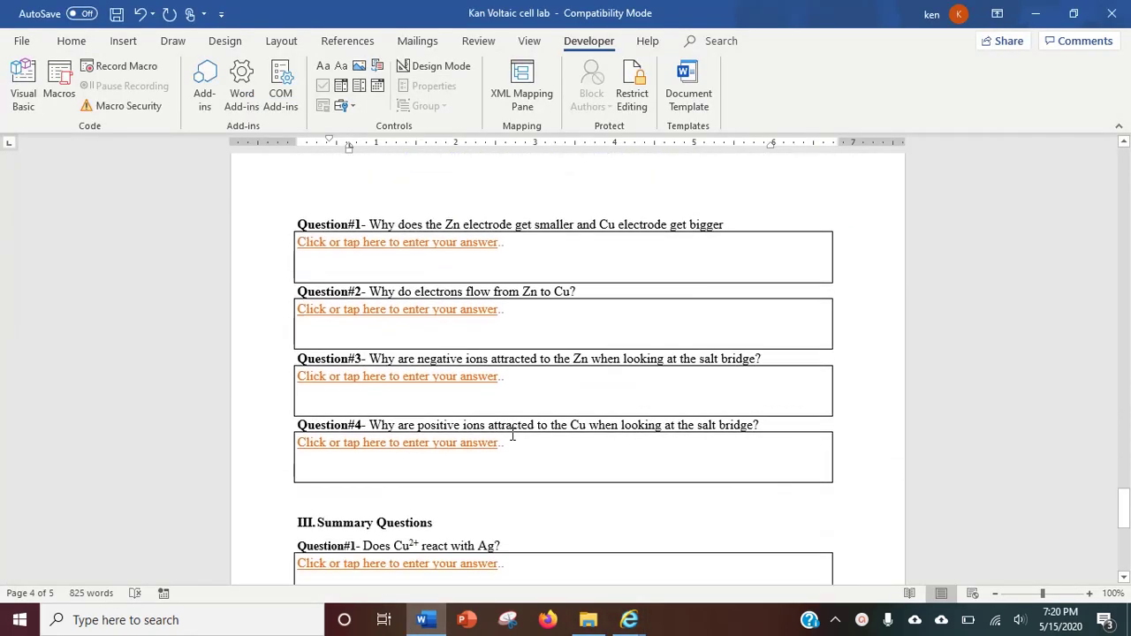
click(341, 438)
scroll(449, 375, down, 5)
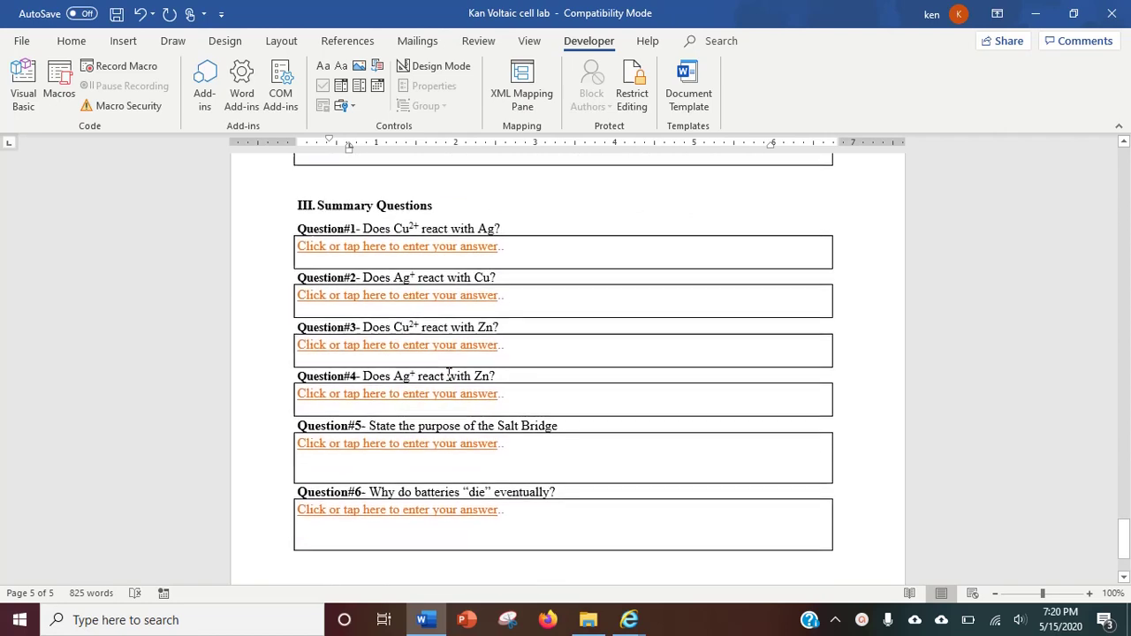
scroll(384, 379, up, 1)
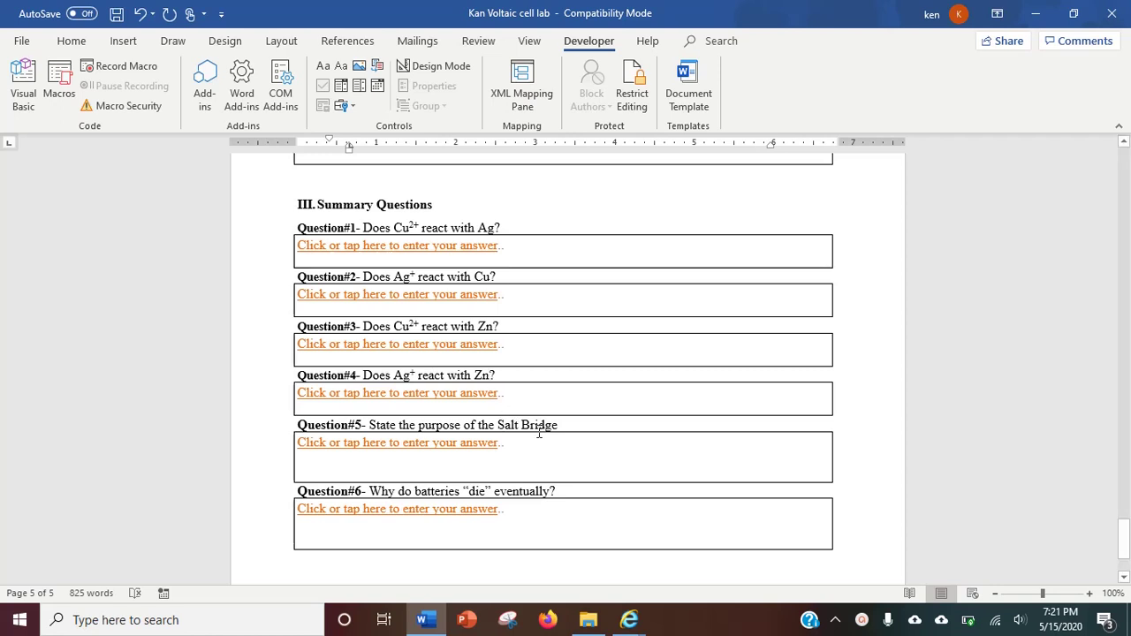
For Summary Question#5 on the salt bridge's purpose, switch back to the DANIELL CELL simulation and examine its salt bridge.
click(372, 443)
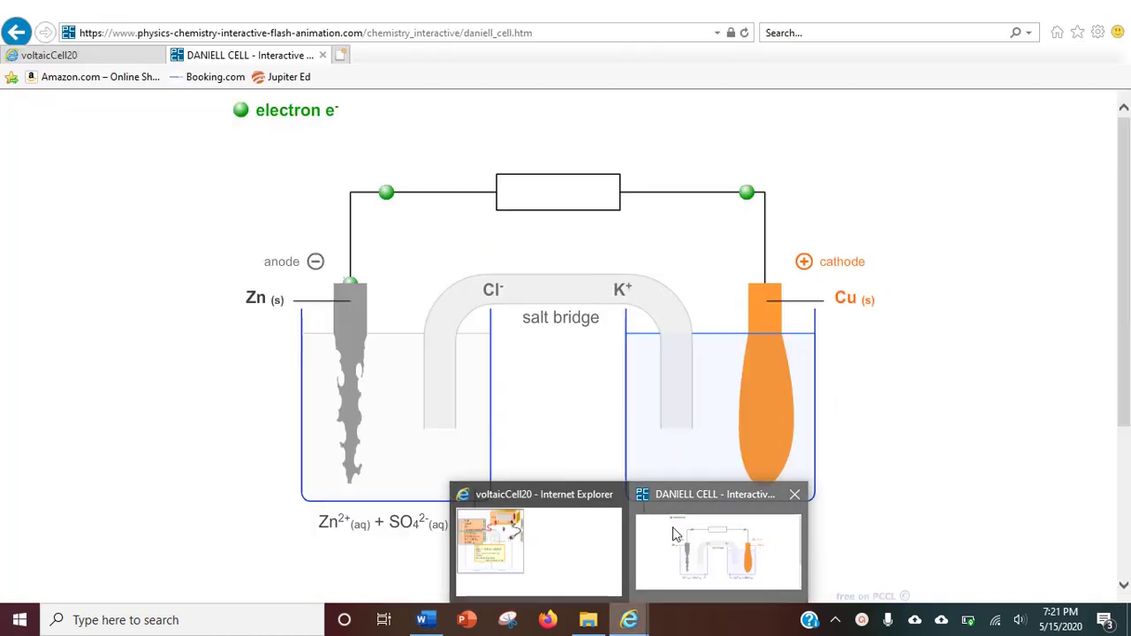
click(672, 527)
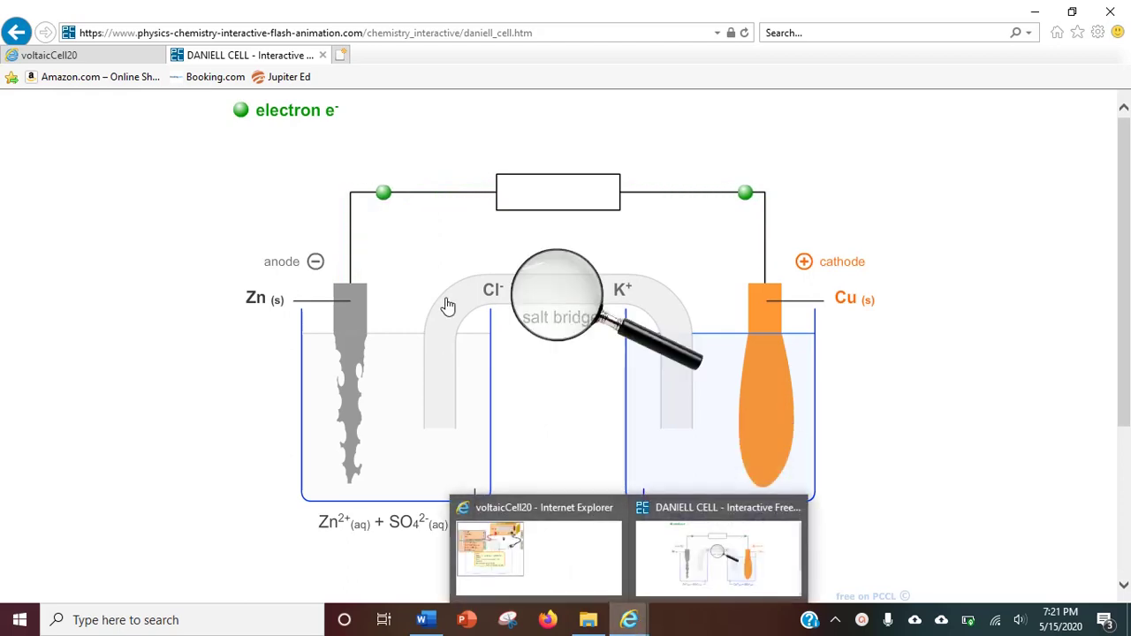
mouse_move(628, 617)
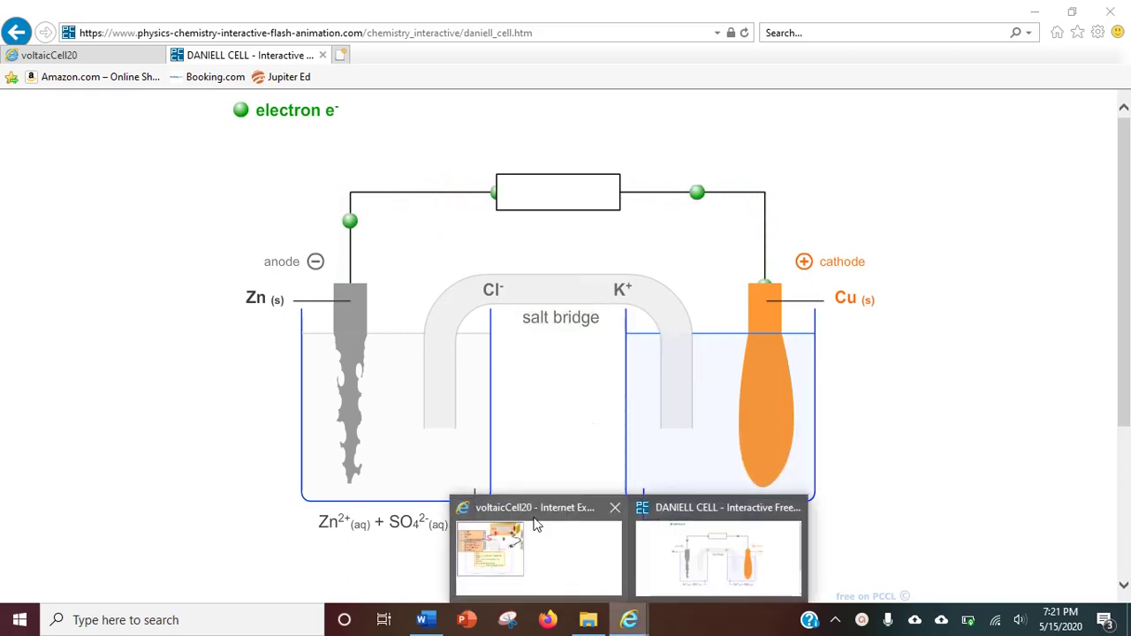
Return to the Word document and go back to the submission instructions at the start of the worksheet.
key(alt+Tab)
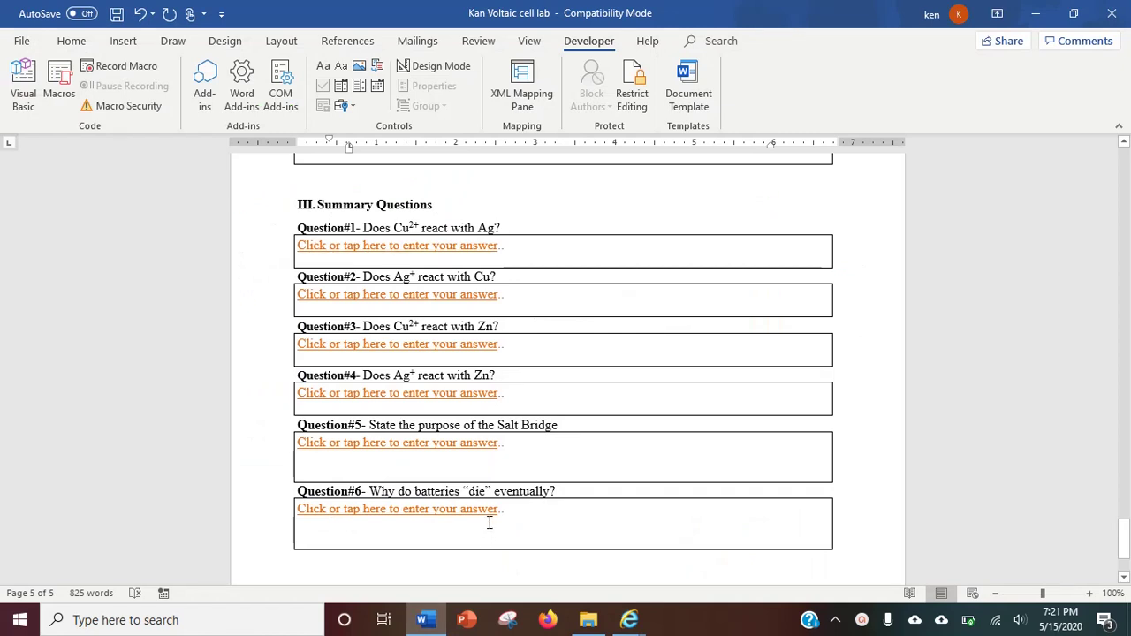
scroll(530, 504, down, 2)
scroll(571, 527, up, 8)
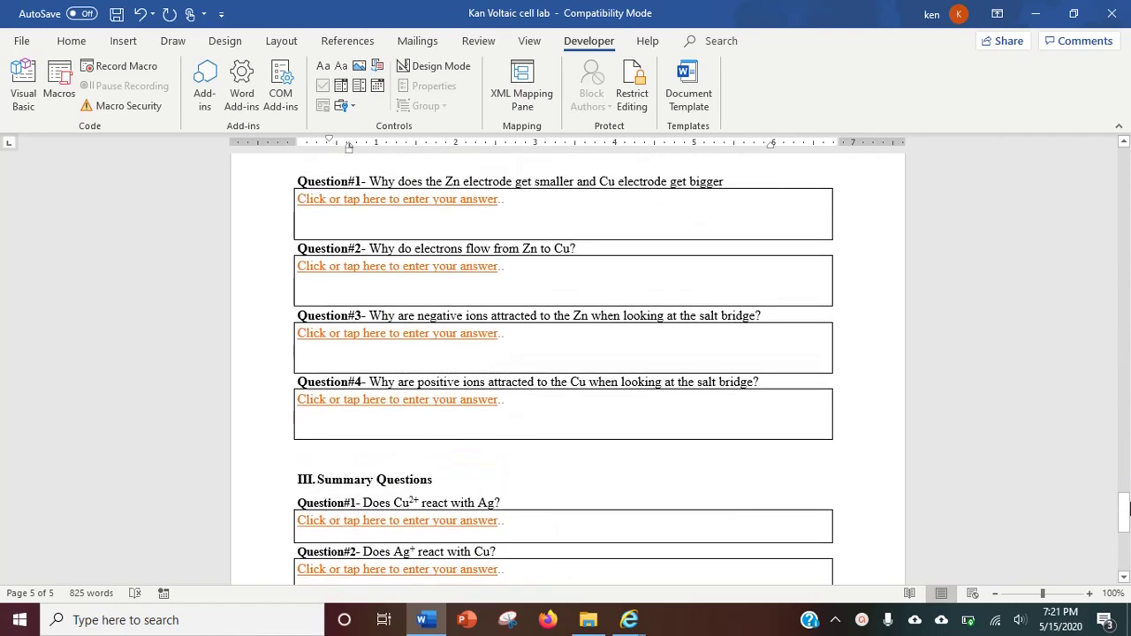
drag(1129, 508, 1112, 159)
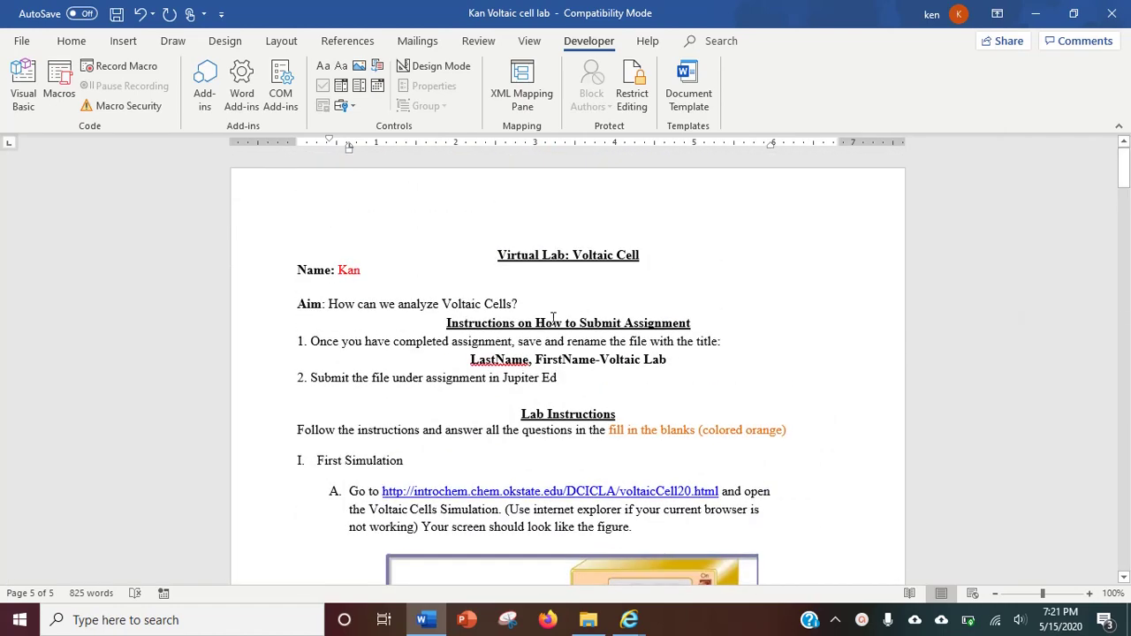